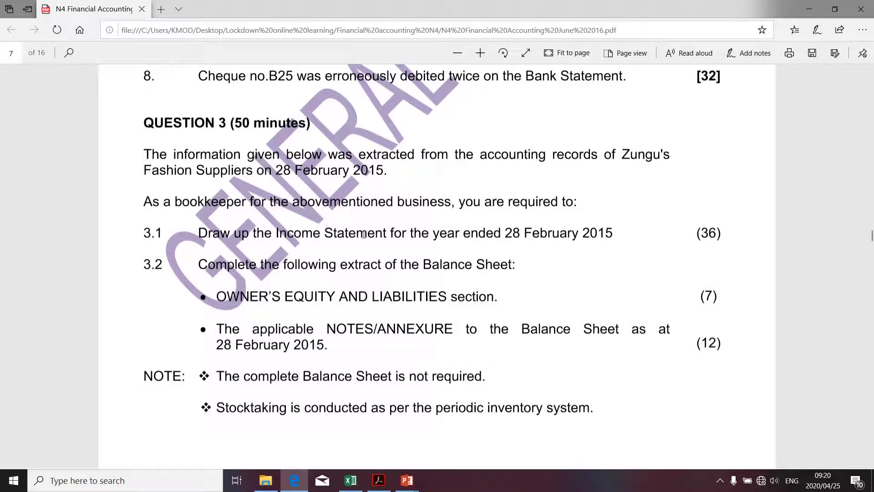
Step: Copy the "Discount allowed" account name from the trial balance PDF into cell A16 of the income statement in Excel
{"action": "scroll", "coordinate": [475, 282], "scroll_direction": "down", "scroll_amount": 15}
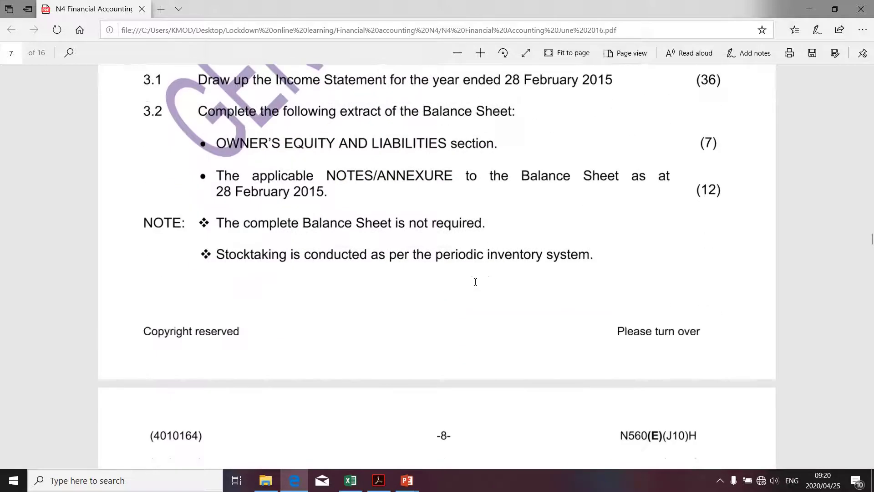
{"action": "scroll", "coordinate": [475, 285], "scroll_direction": "down", "scroll_amount": 3}
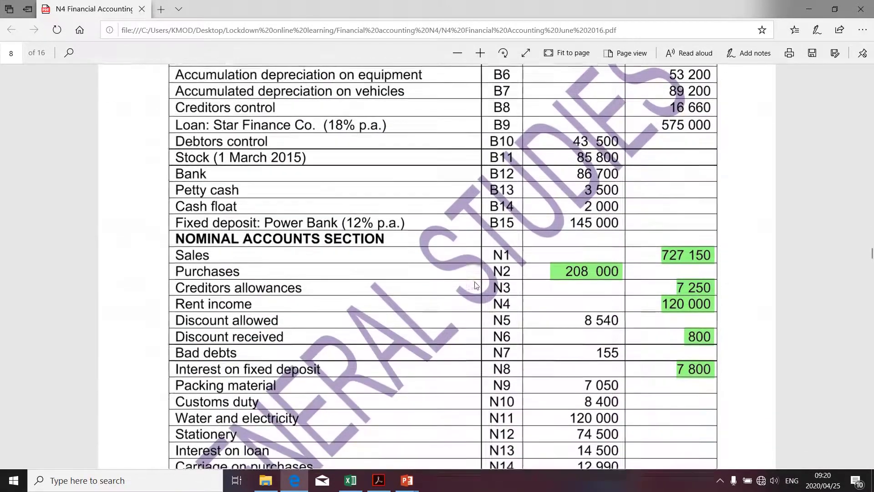
{"action": "scroll", "coordinate": [475, 285], "scroll_direction": "up", "scroll_amount": 4}
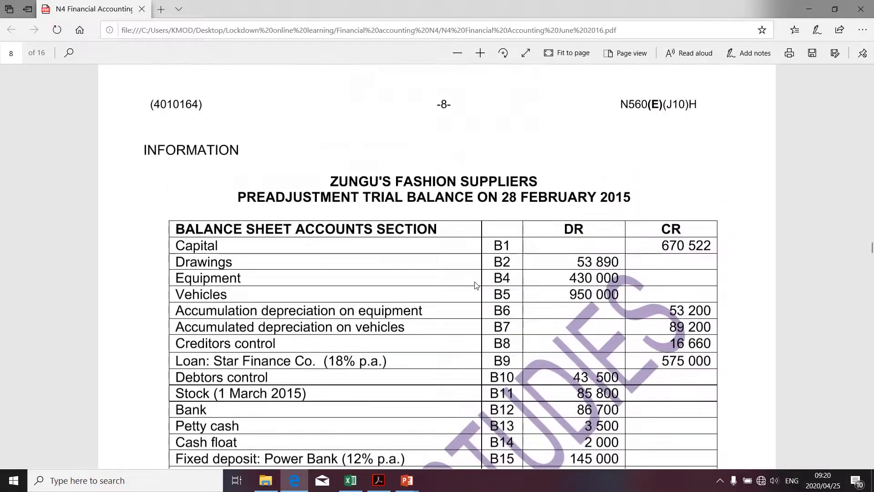
{"action": "scroll", "coordinate": [475, 285], "scroll_direction": "down", "scroll_amount": 3}
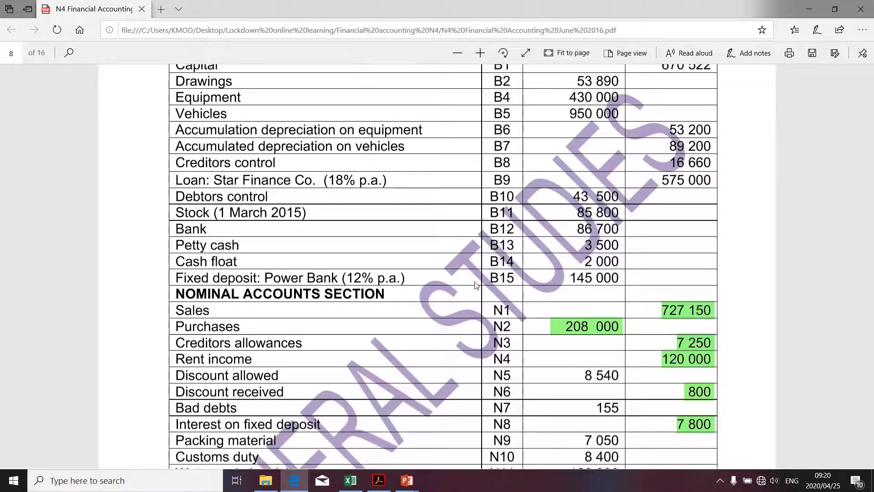
{"action": "scroll", "coordinate": [474, 285], "scroll_direction": "down", "scroll_amount": 3}
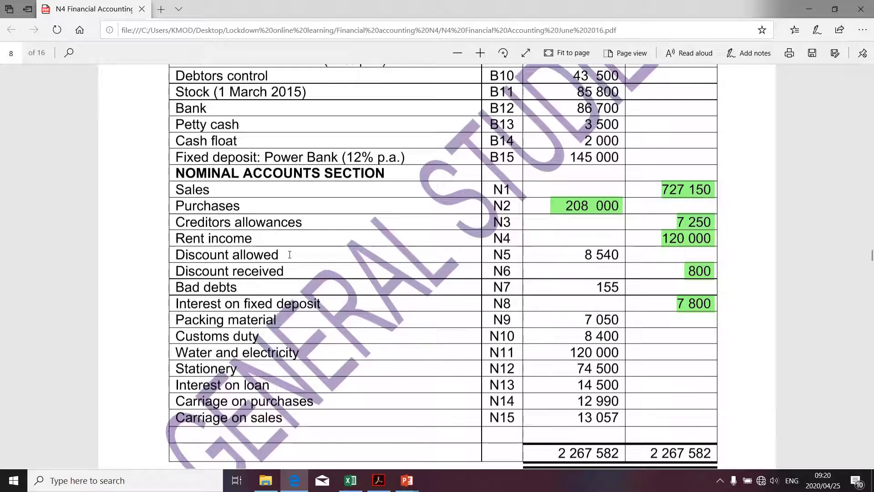
{"action": "left_click_drag", "start_coordinate": [282, 254], "coordinate": [217, 255]}
{"action": "key", "text": "ctrl+c"}
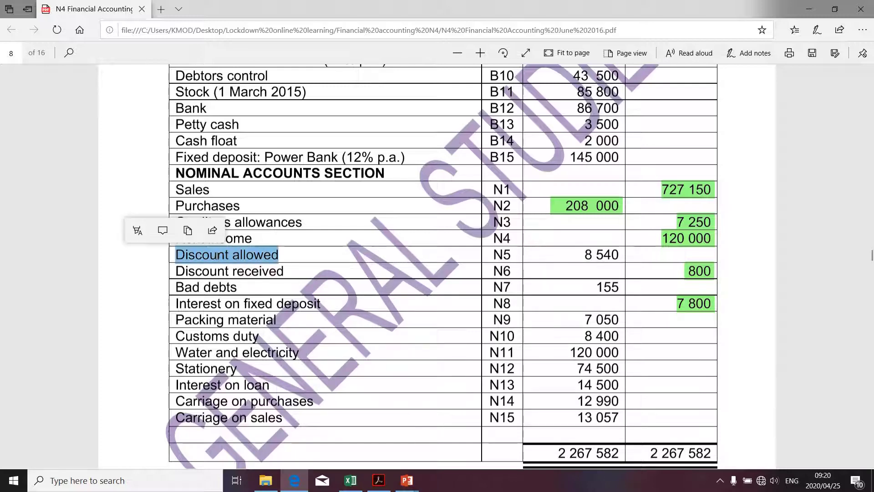
{"action": "key", "text": "alt+Tab"}
{"action": "key", "text": "alt+Tab"}
{"action": "key", "text": "alt+Tab"}
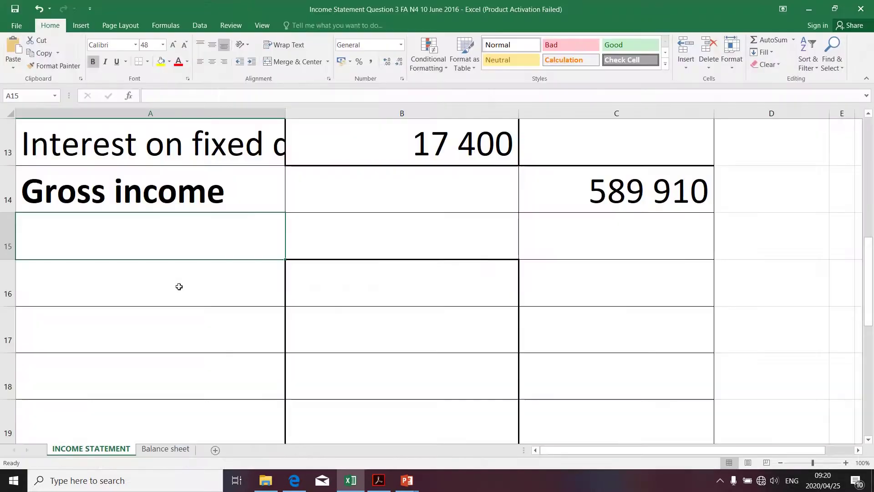
{"action": "left_click", "coordinate": [122, 292]}
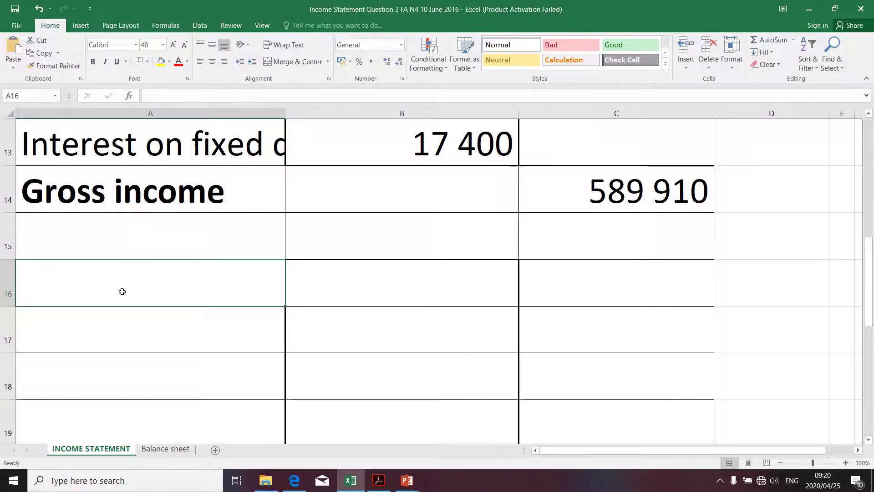
{"action": "key", "text": "ctrl+v"}
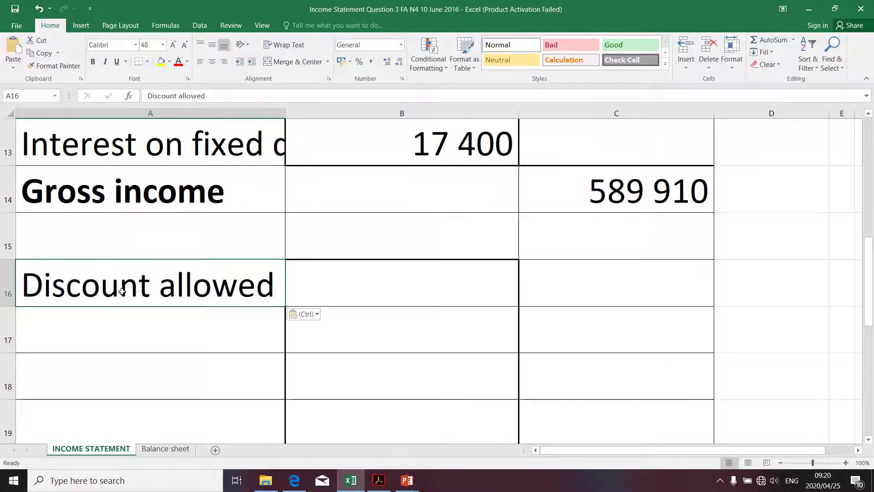
Step: Enter the heading "Less Operating Exp." in cell A15, under Gross income
{"action": "left_click", "coordinate": [77, 229]}
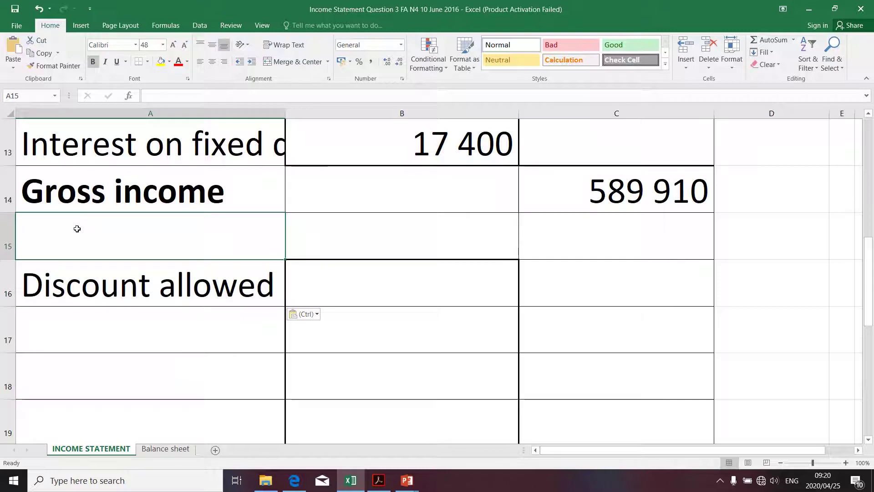
{"action": "type", "text": "Less O"}
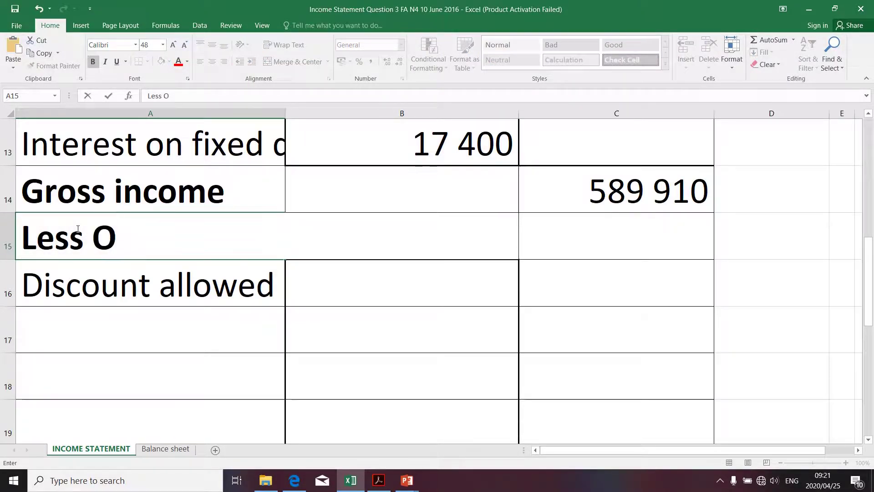
{"action": "type", "text": "p"}
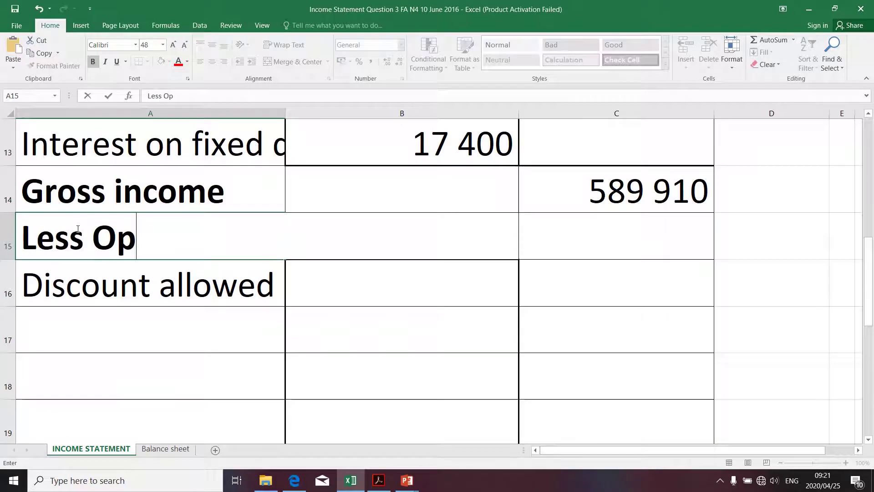
{"action": "type", "text": "erating"}
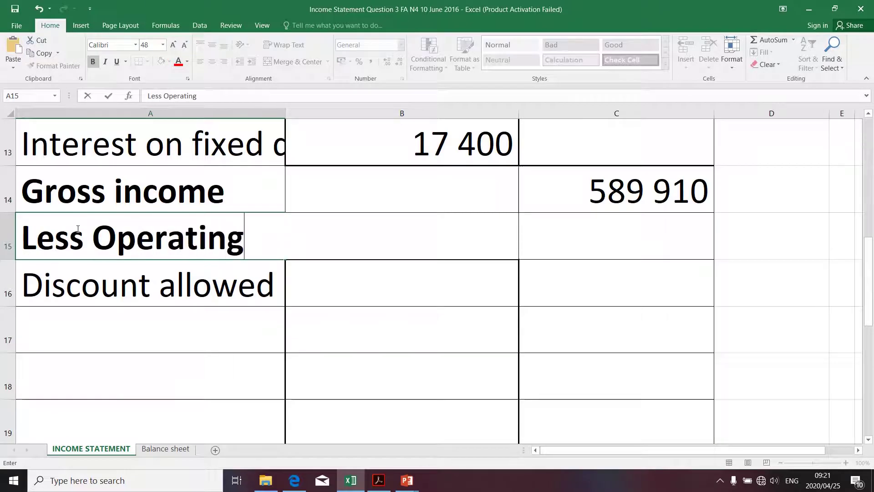
{"action": "type", "text": " Exp."}
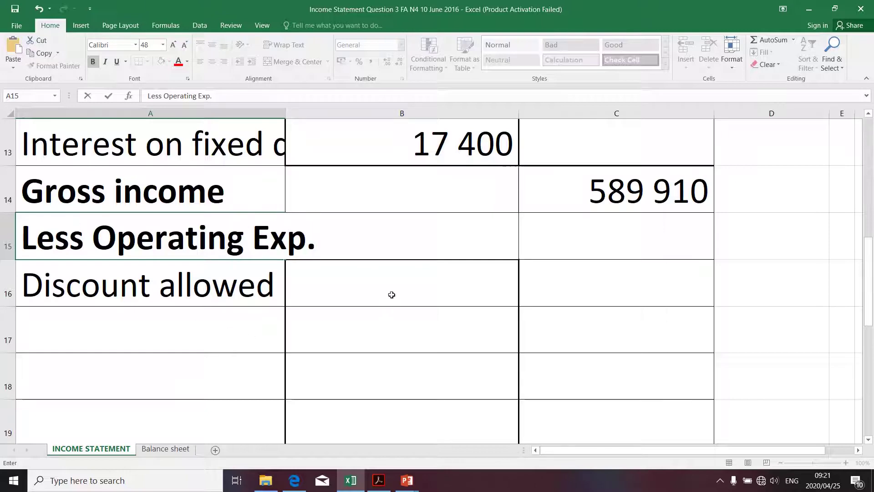
{"action": "left_click", "coordinate": [392, 286]}
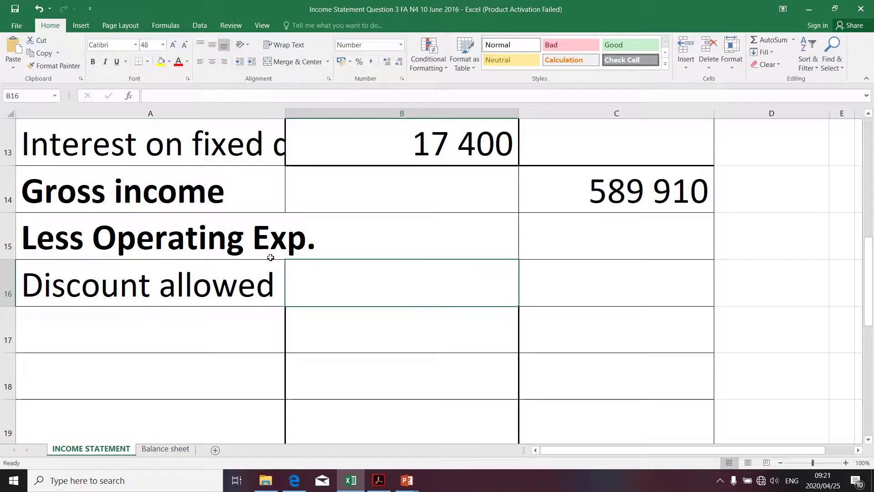
Step: Total the operating expenses in cell C15 with a SUM formula over B16:B27
{"action": "left_click", "coordinate": [625, 249]}
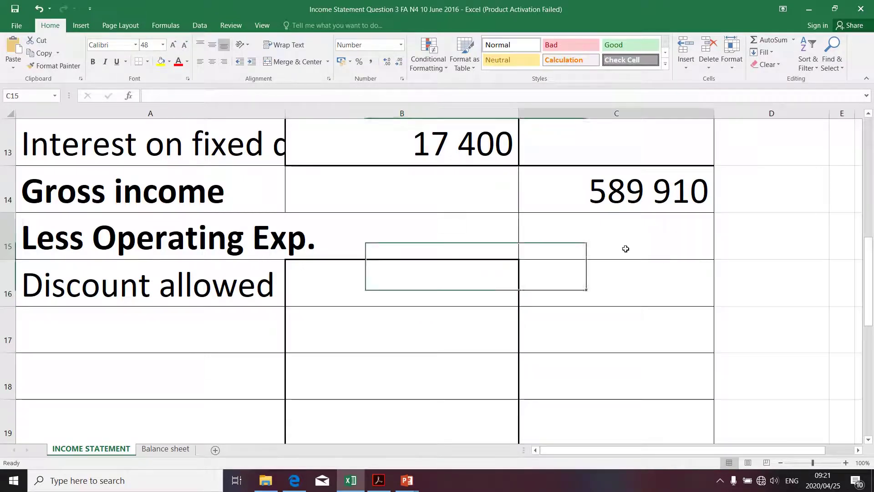
{"action": "left_click", "coordinate": [768, 40]}
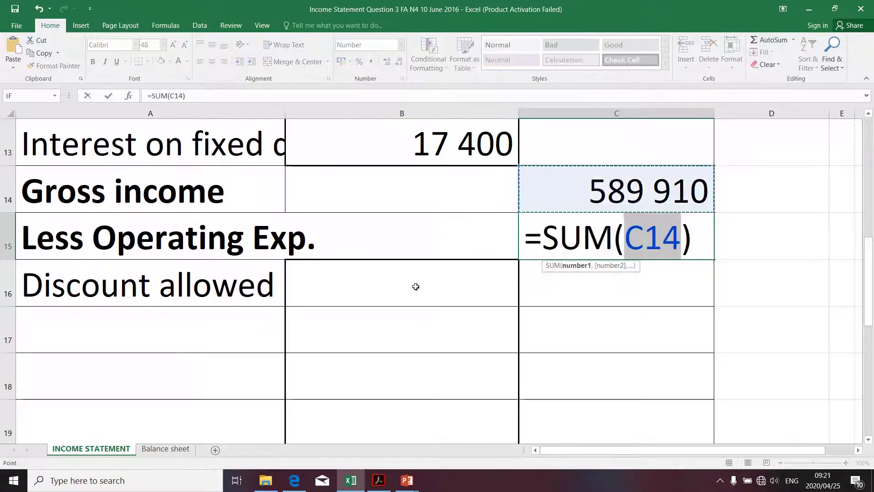
{"action": "left_click_drag", "start_coordinate": [414, 287], "coordinate": [394, 279]}
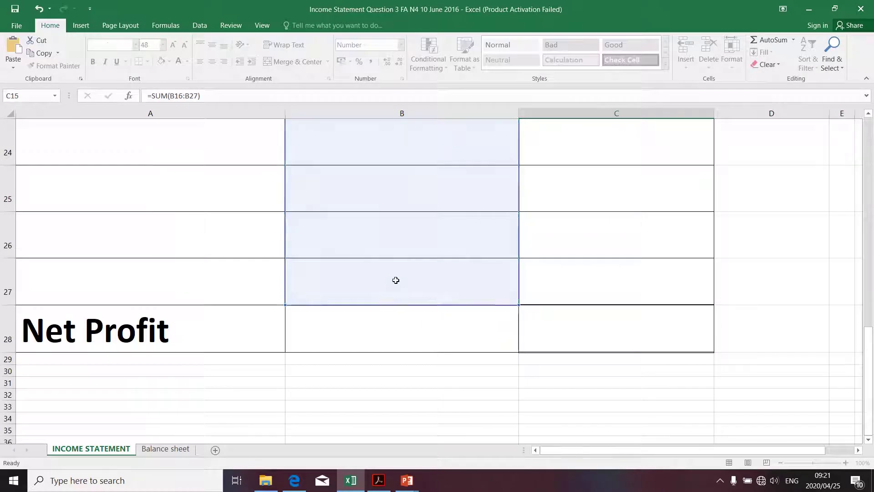
{"action": "key", "text": "Return"}
{"action": "left_click_drag", "start_coordinate": [867, 296], "coordinate": [867, 280]}
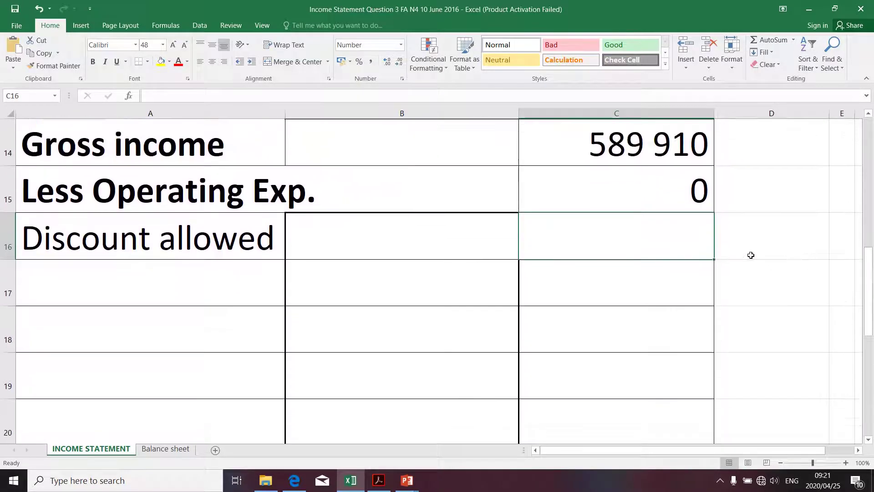
Step: Make the operating expenses total in C15 negative by changing its formula to =-SUM(B16:B27)
{"action": "left_click", "coordinate": [635, 197]}
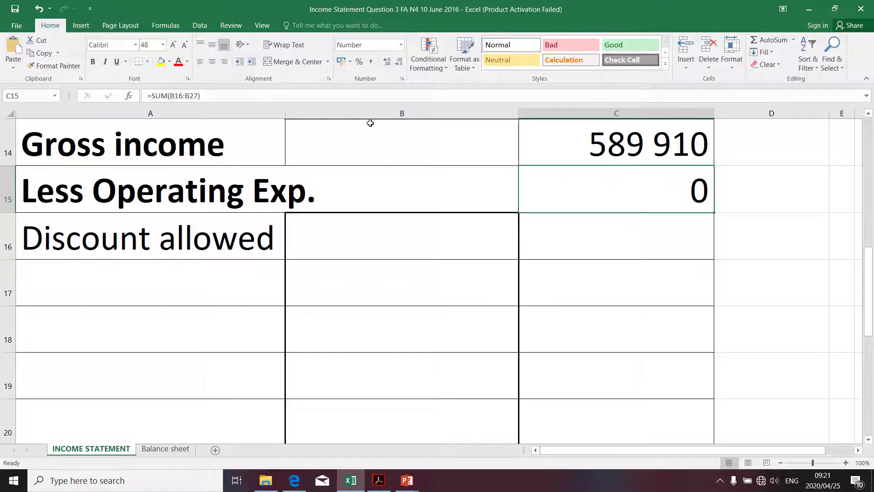
{"action": "left_click", "coordinate": [154, 96]}
{"action": "type", "text": "-"}
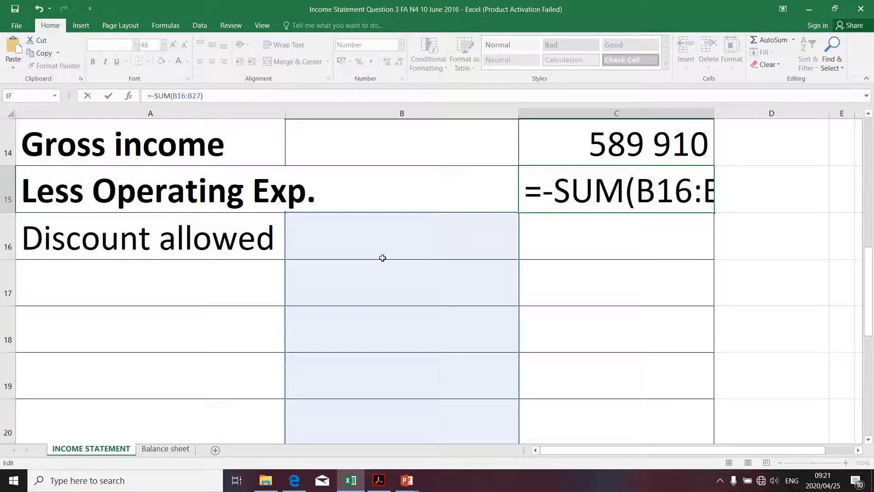
{"action": "key", "text": "Return"}
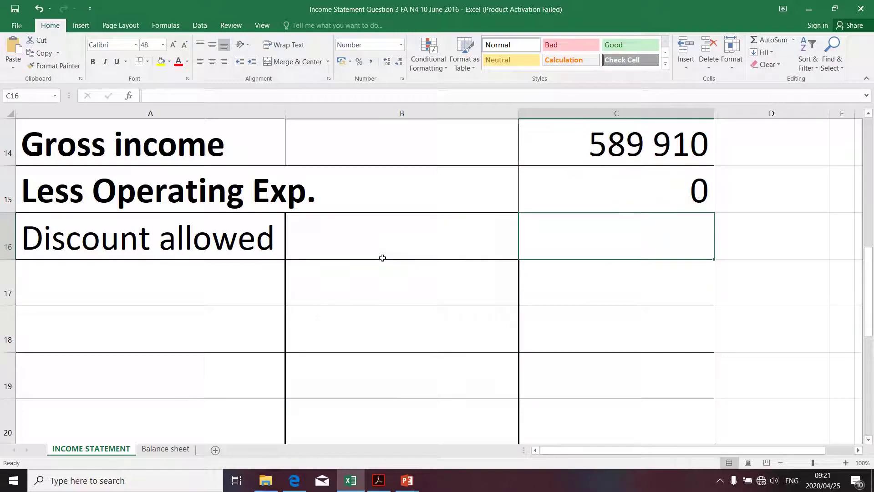
Step: Select cell B16, then examine the PDF's trial balance and adjustments for anything affecting discount allowed, including the provision for discount
{"action": "left_click", "coordinate": [396, 248]}
{"action": "key", "text": "alt+Tab"}
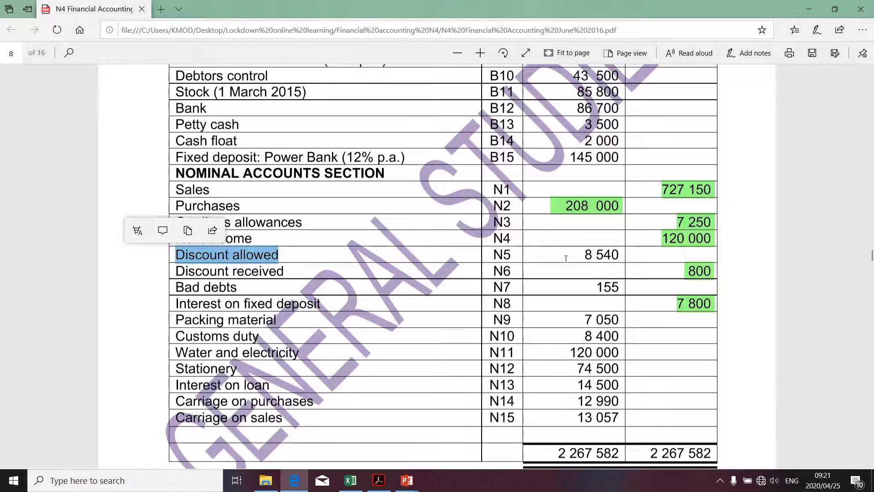
{"action": "scroll", "coordinate": [566, 259], "scroll_direction": "down", "scroll_amount": 10}
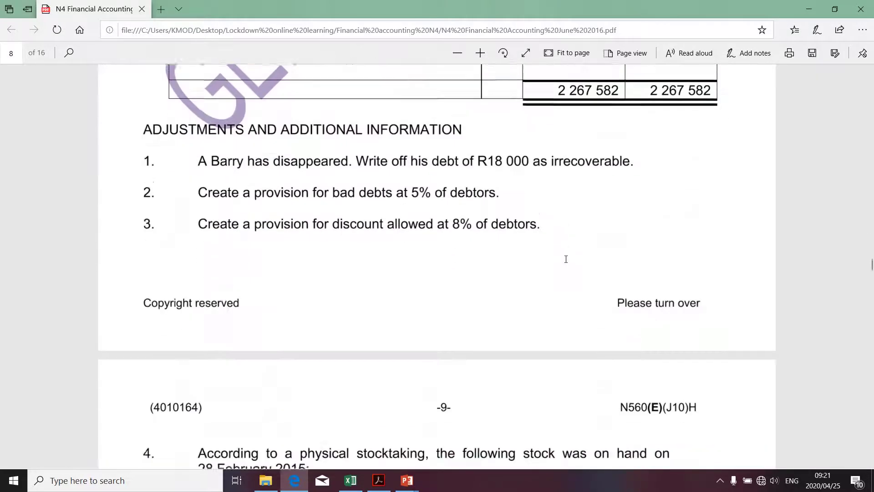
{"action": "scroll", "coordinate": [566, 259], "scroll_direction": "down", "scroll_amount": 2}
{"action": "scroll", "coordinate": [564, 255], "scroll_direction": "up", "scroll_amount": 6}
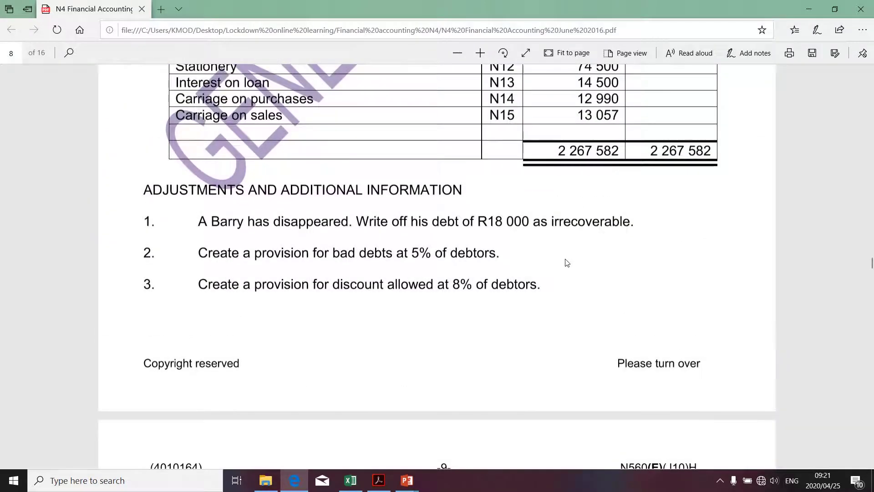
{"action": "scroll", "coordinate": [567, 263], "scroll_direction": "up", "scroll_amount": 1}
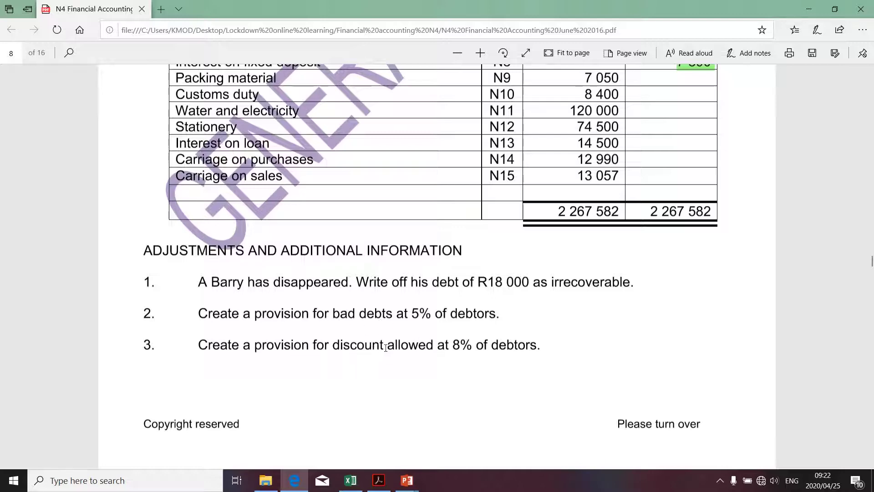
{"action": "scroll", "coordinate": [369, 356], "scroll_direction": "up", "scroll_amount": 4}
{"action": "scroll", "coordinate": [386, 347], "scroll_direction": "down", "scroll_amount": 3}
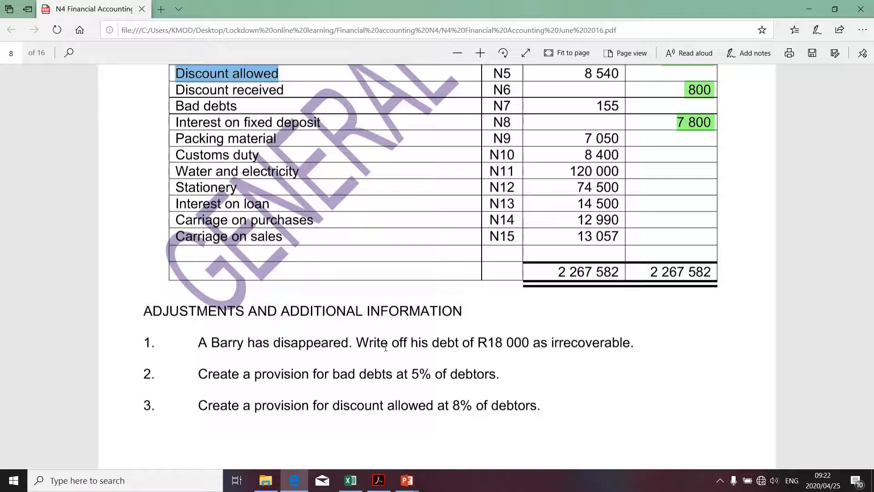
{"action": "scroll", "coordinate": [385, 347], "scroll_direction": "up", "scroll_amount": 2}
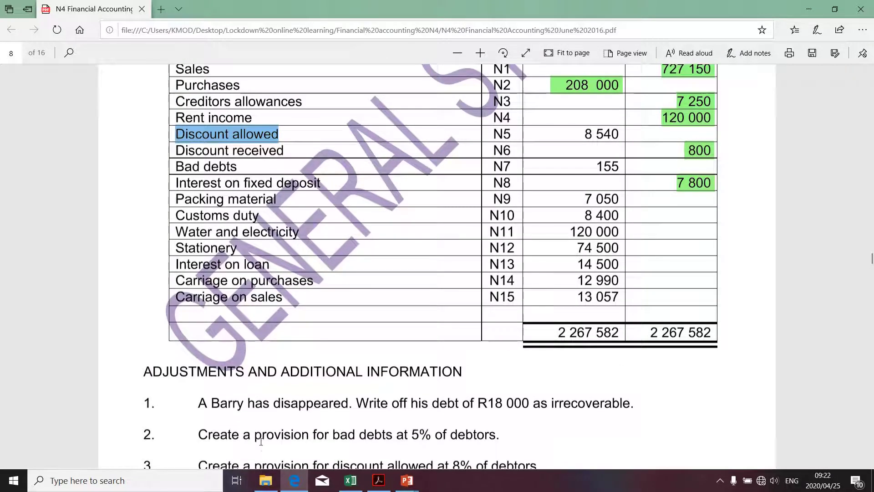
{"action": "scroll", "coordinate": [261, 440], "scroll_direction": "down", "scroll_amount": 2}
{"action": "left_click_drag", "start_coordinate": [264, 405], "coordinate": [393, 406]}
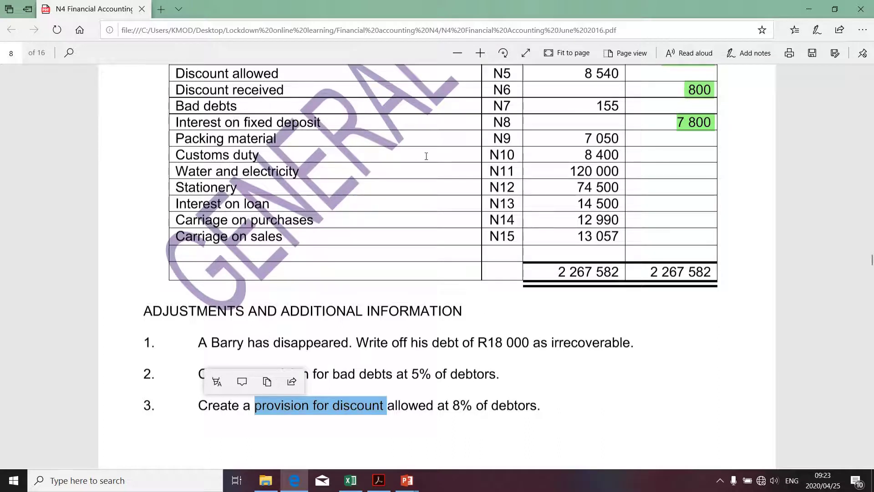
Step: Copy the discount allowed amount, 8 540, from the trial balance into cell B16 of the income statement
{"action": "mouse_move", "coordinate": [619, 73]}
{"action": "left_mouse_down"}
{"action": "mouse_move", "coordinate": [615, 63]}
{"action": "mouse_move", "coordinate": [612, 73]}
{"action": "left_mouse_up"}
{"action": "left_click_drag", "start_coordinate": [619, 113], "coordinate": [618, 116]}
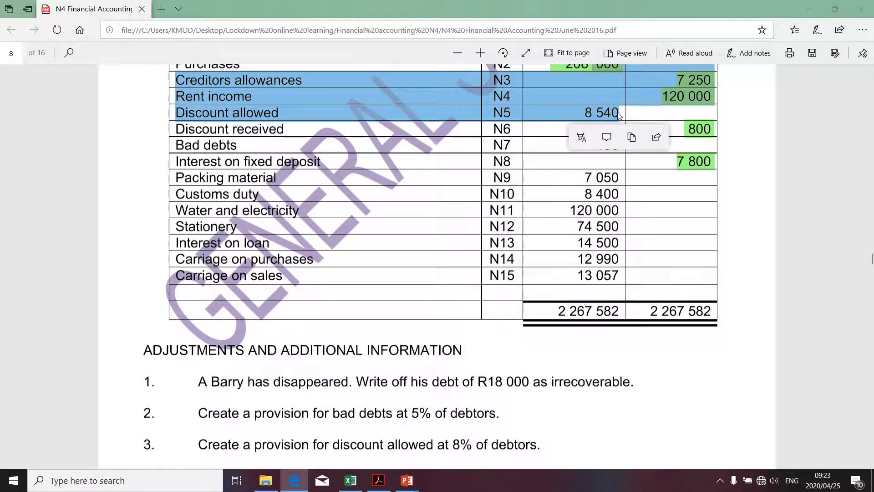
{"action": "left_click", "coordinate": [550, 139]}
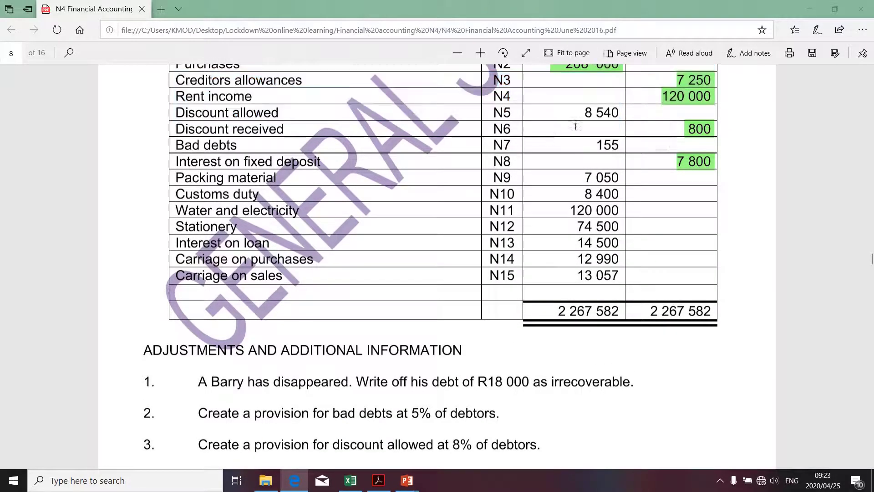
{"action": "left_click_drag", "start_coordinate": [620, 112], "coordinate": [588, 112]}
{"action": "key", "text": "ctrl+c"}
{"action": "key", "text": "alt+Tab"}
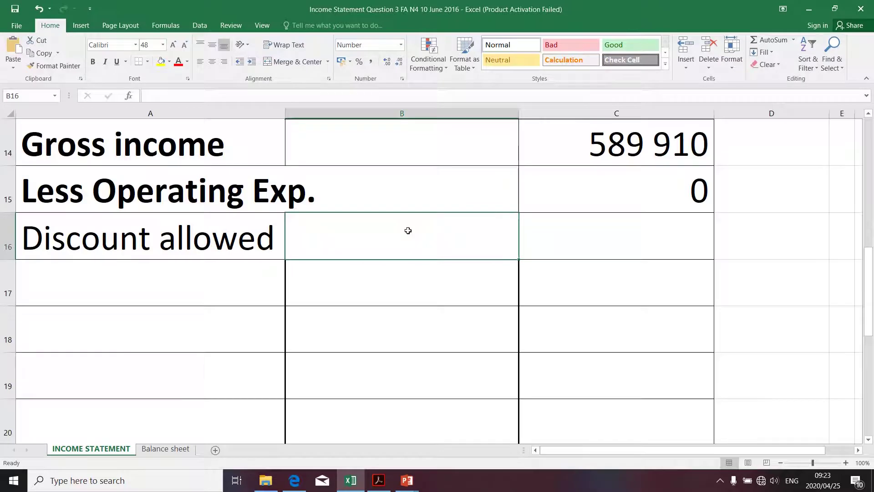
{"action": "key", "text": "ctrl+v"}
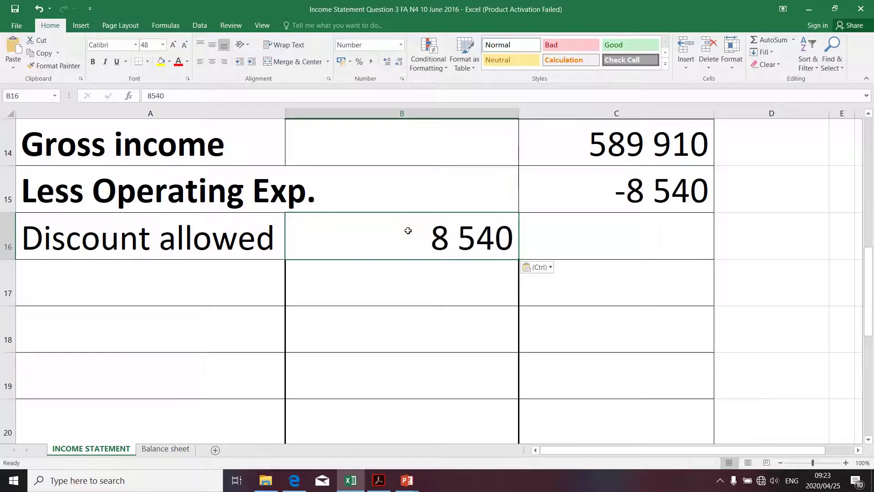
Step: Copy the Bad debts account name from the PDF's trial balance into cell A17 of the income statement
{"action": "left_click", "coordinate": [209, 291]}
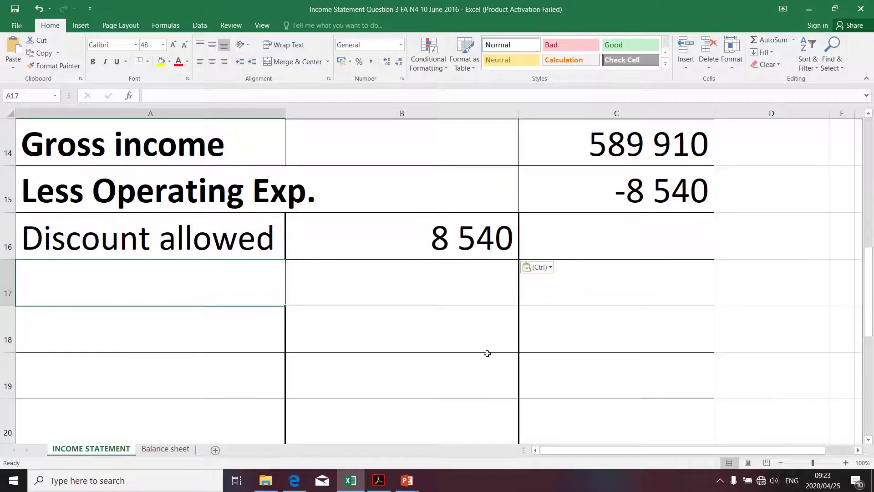
{"action": "key", "text": "alt+Tab"}
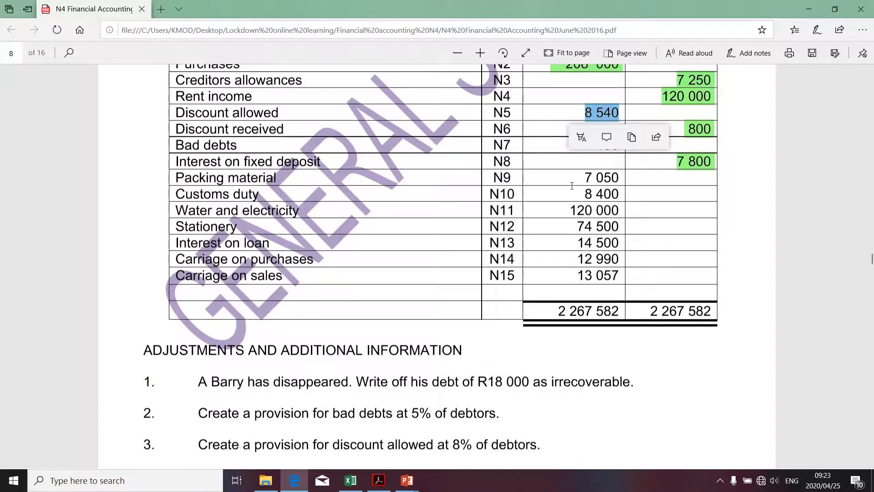
{"action": "left_click", "coordinate": [566, 182]}
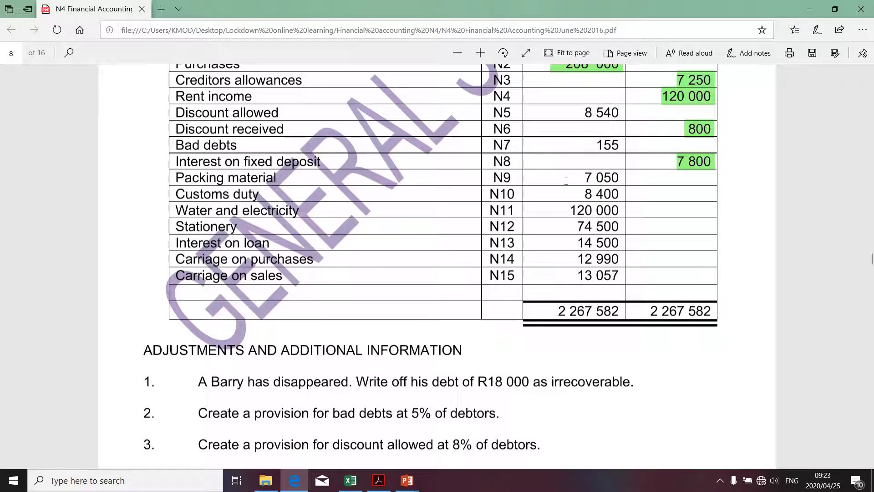
{"action": "left_click_drag", "start_coordinate": [239, 146], "coordinate": [175, 145]}
{"action": "key", "text": "ctrl+c"}
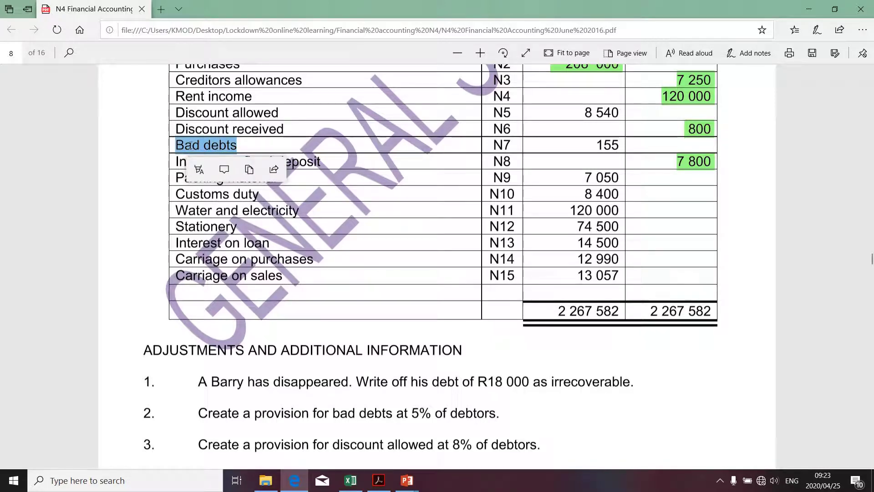
{"action": "key", "text": "alt+Tab"}
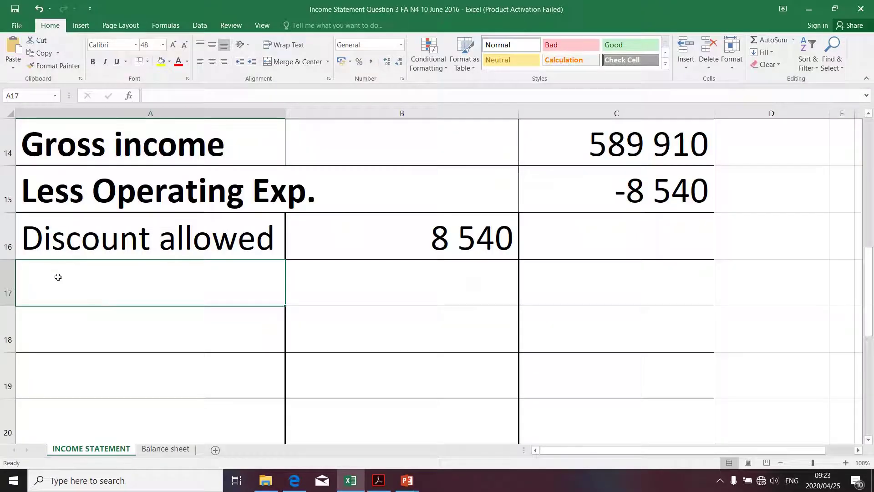
{"action": "key", "text": "ctrl+v"}
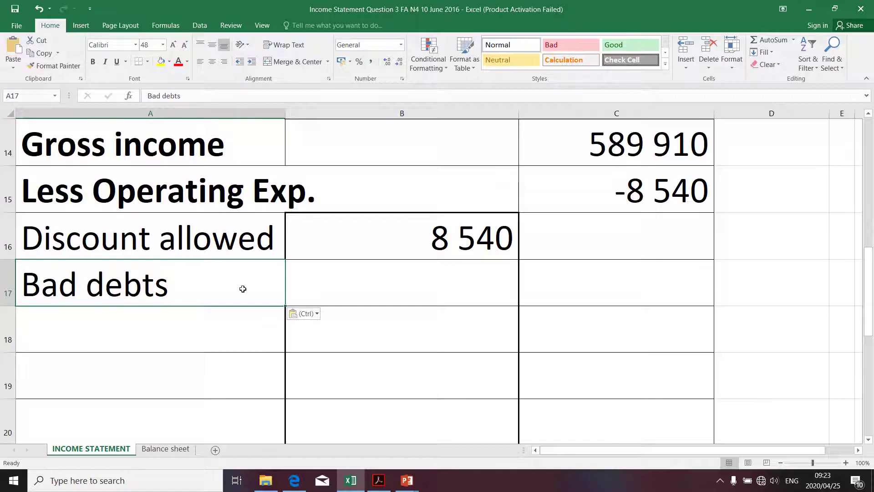
Step: Select cell B17, then highlight adjustment 1 in the PDF, the R18 000 debt write-off, in green
{"action": "left_click", "coordinate": [351, 288]}
{"action": "key", "text": "alt+Tab"}
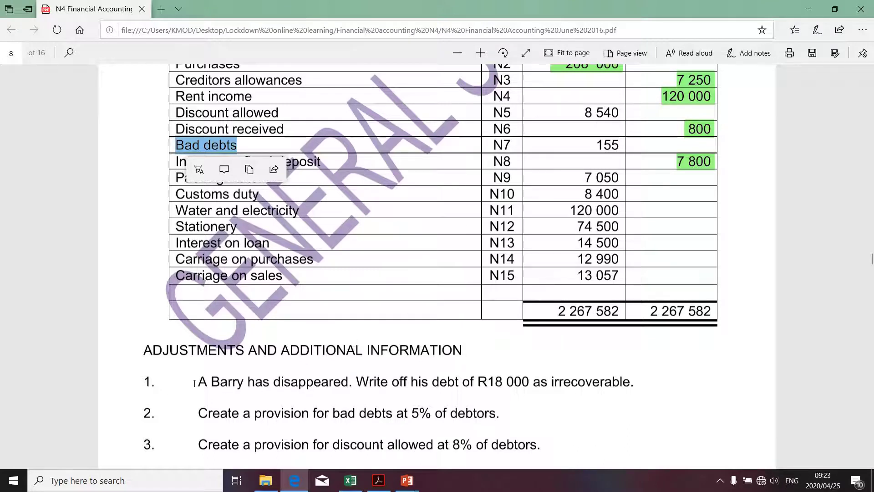
{"action": "left_click_drag", "start_coordinate": [194, 383], "coordinate": [532, 382]}
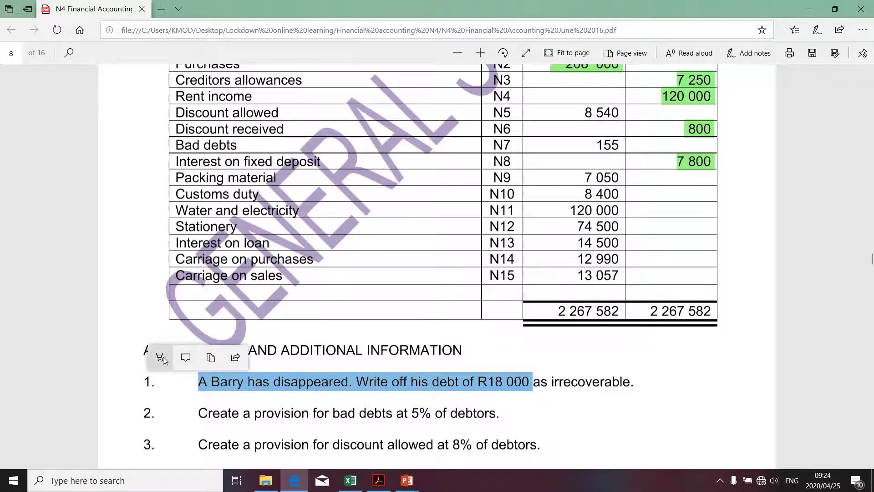
{"action": "left_click", "coordinate": [161, 358]}
{"action": "left_click", "coordinate": [164, 406]}
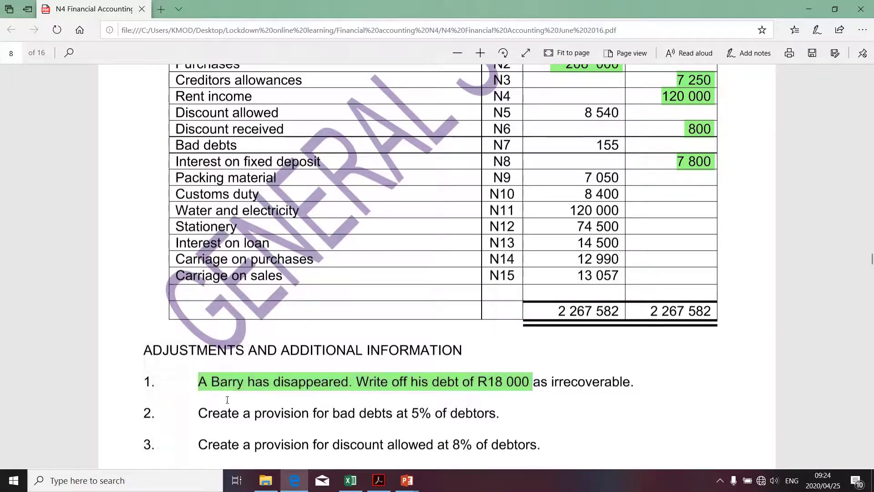
Step: Show the Bad debts slide in the PowerPoint slide show with its trial balance amount, and turn on the laser pointer
{"action": "key", "text": "alt+Tab"}
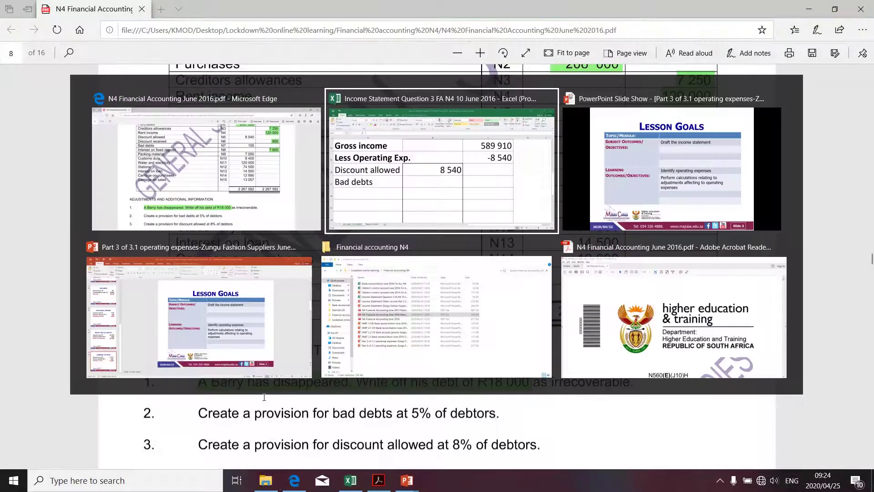
{"action": "key", "text": "alt+Tab"}
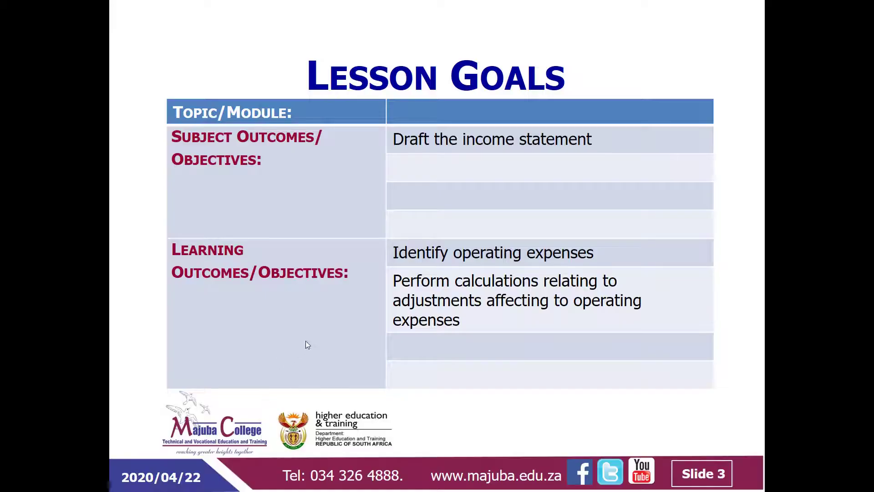
{"action": "key", "text": "Right"}
{"action": "key", "text": "Right"}
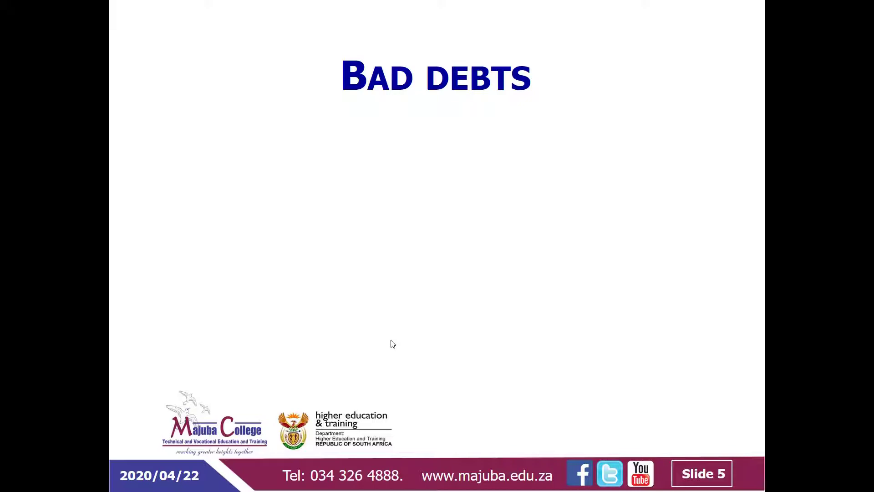
{"action": "left_click", "coordinate": [392, 343]}
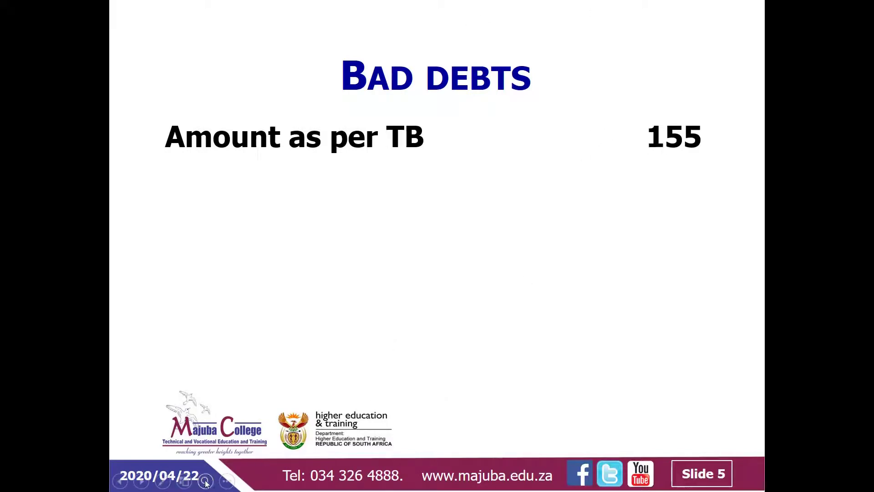
{"action": "left_click", "coordinate": [163, 481]}
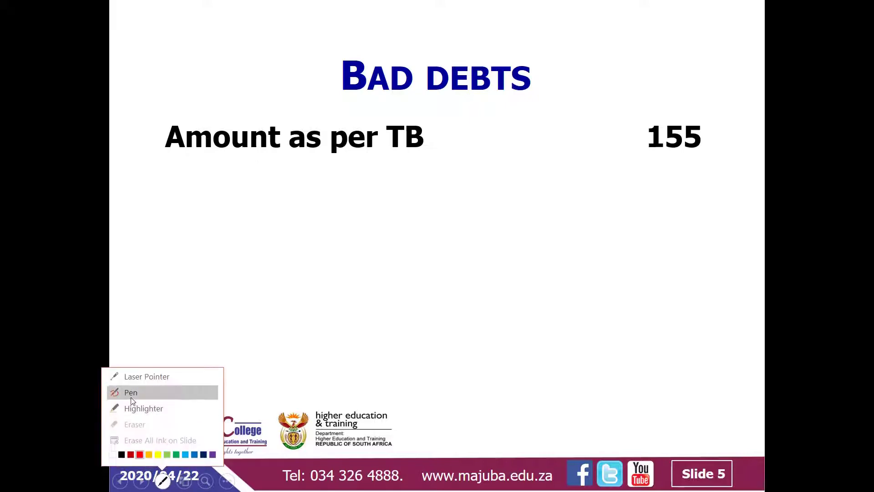
{"action": "left_click", "coordinate": [134, 380]}
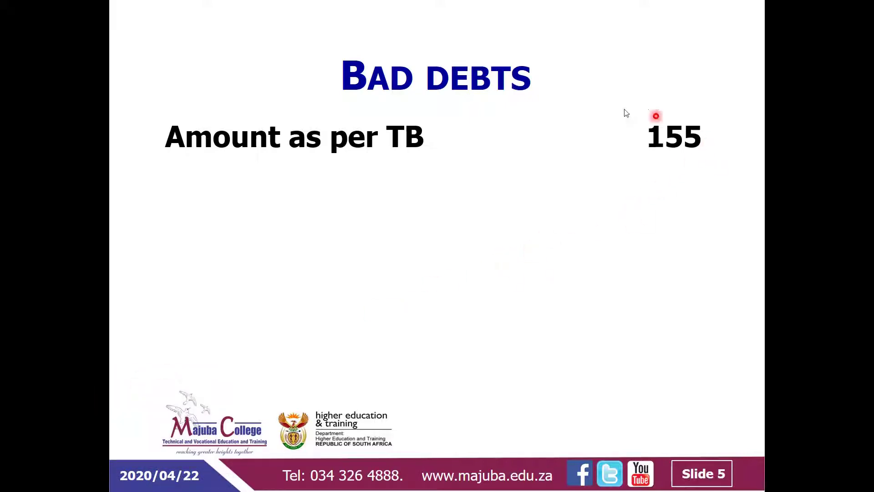
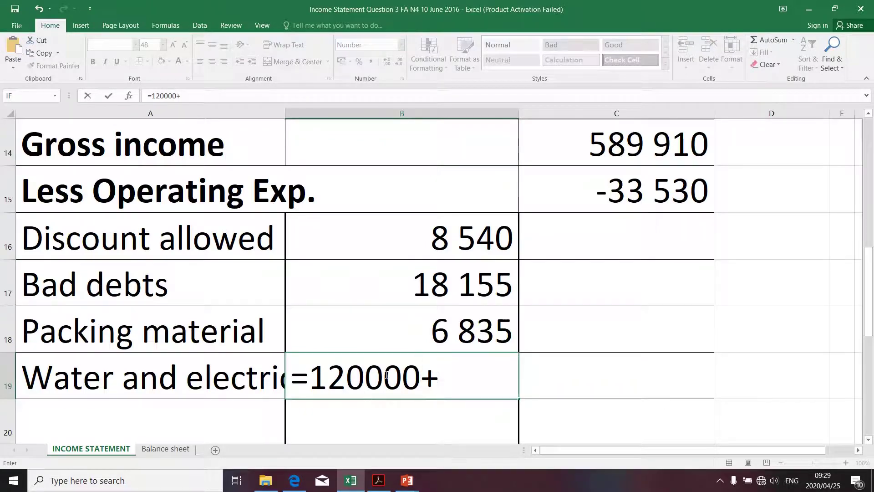
Step: Complete the water and electricity formula in cell B19 as =120000+1600
{"action": "type", "text": "16"}
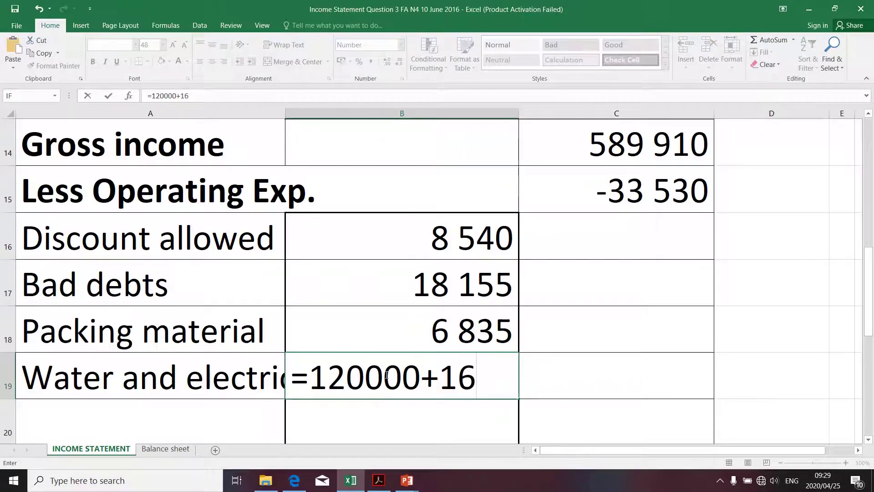
{"action": "type", "text": "00"}
{"action": "key", "text": "Return"}
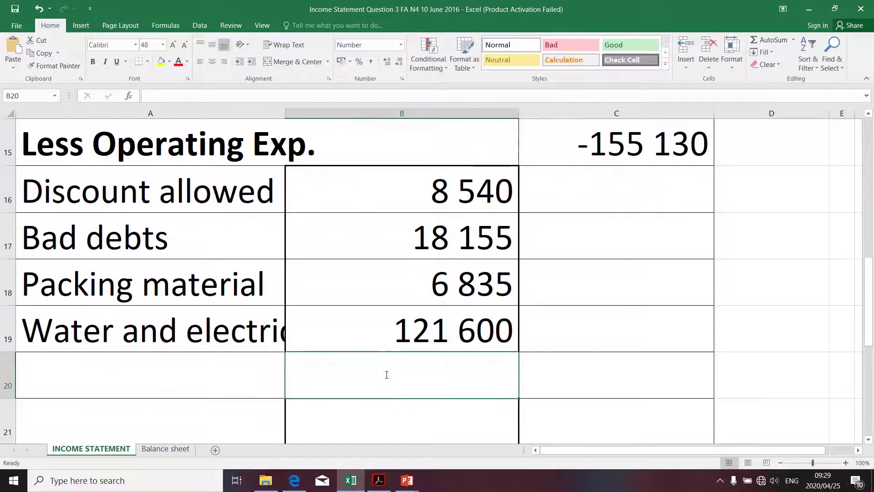
Step: Highlight the water and electricity amount, 120 000, in green in the PDF's trial balance
{"action": "key", "text": "alt+Tab"}
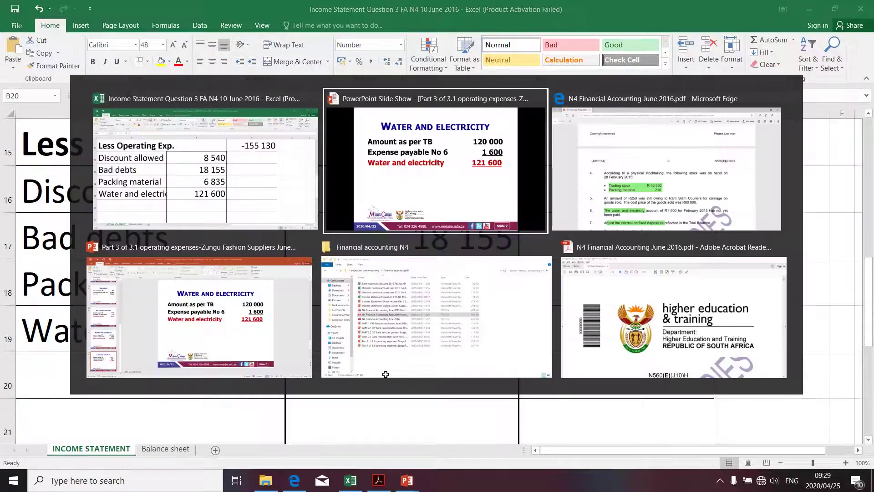
{"action": "key", "text": "Tab"}
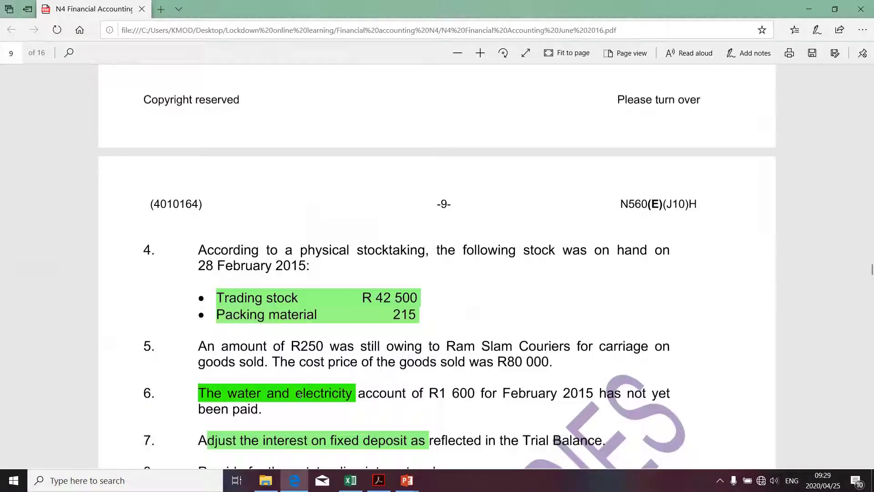
{"action": "scroll", "coordinate": [295, 392], "scroll_direction": "up", "scroll_amount": 10}
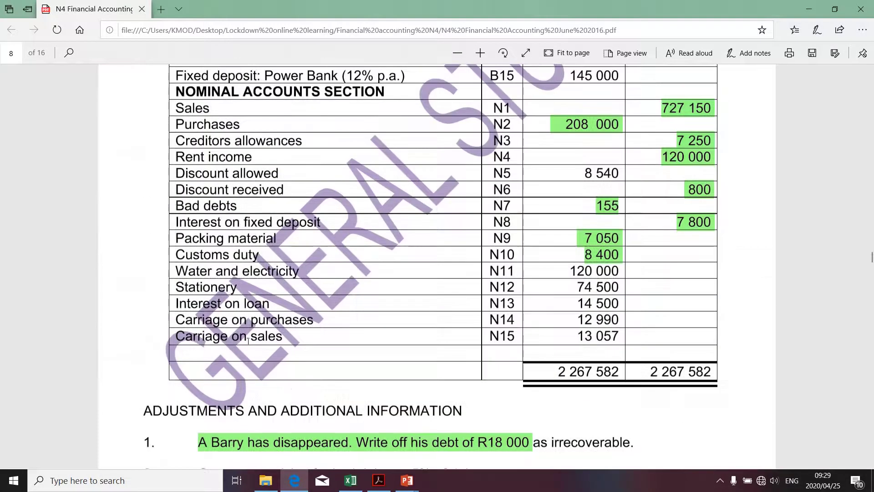
{"action": "left_click_drag", "start_coordinate": [569, 273], "coordinate": [622, 273]}
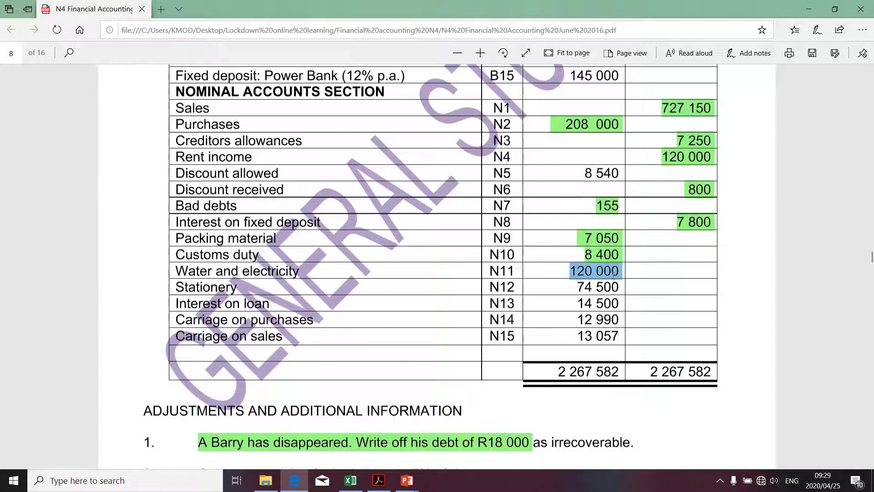
{"action": "left_click", "coordinate": [585, 296]}
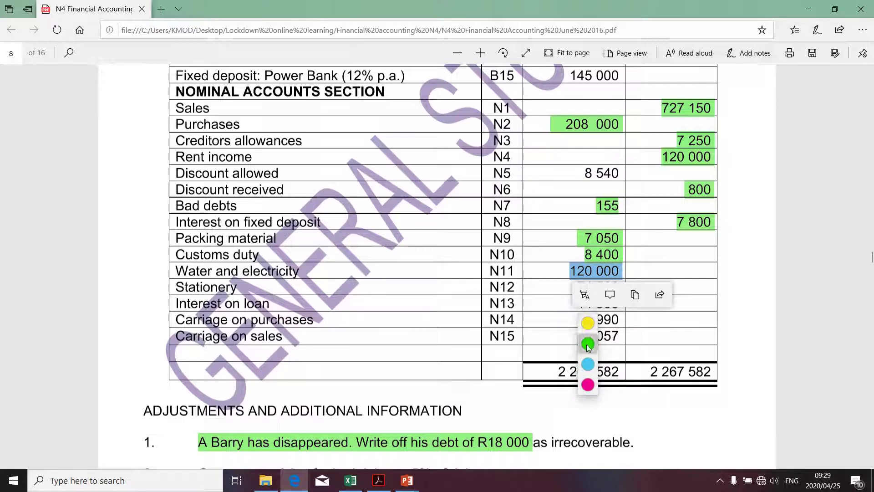
{"action": "left_click", "coordinate": [583, 341]}
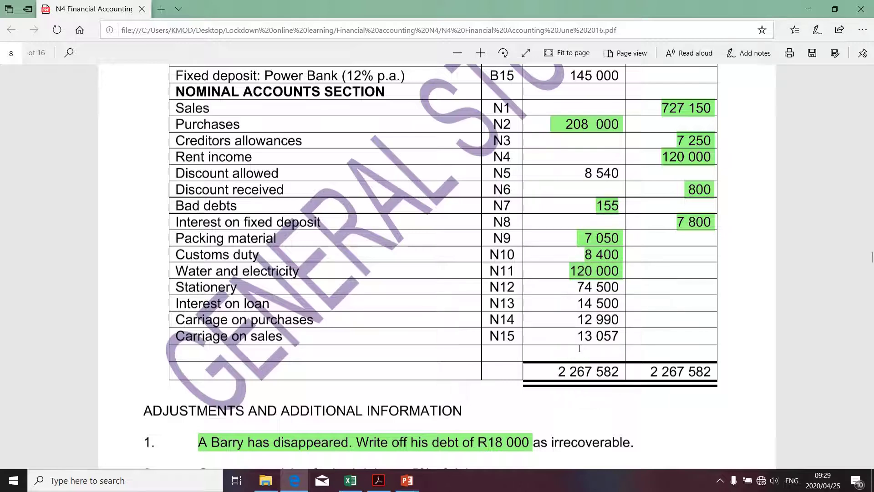
Step: Copy the Stationery account name from the trial balance into cell A20 of the income statement
{"action": "left_click_drag", "start_coordinate": [239, 288], "coordinate": [172, 287]}
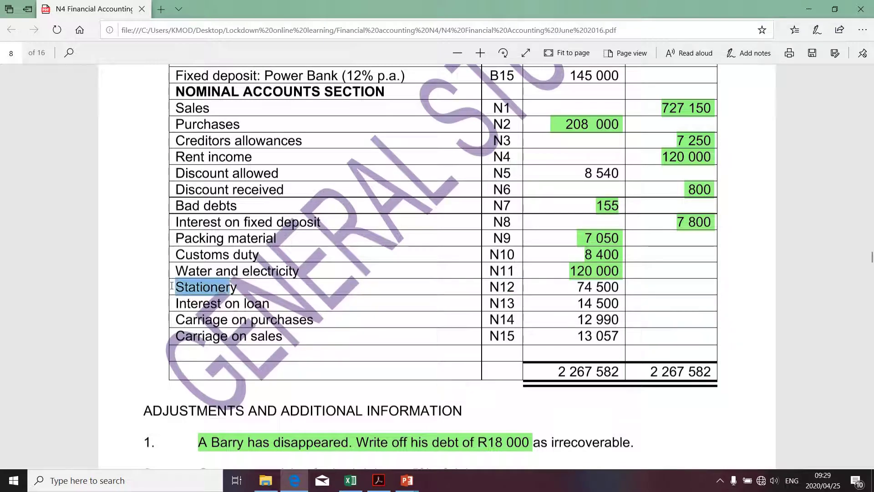
{"action": "left_click_drag", "start_coordinate": [239, 283], "coordinate": [180, 285]}
{"action": "key", "text": "ctrl+c"}
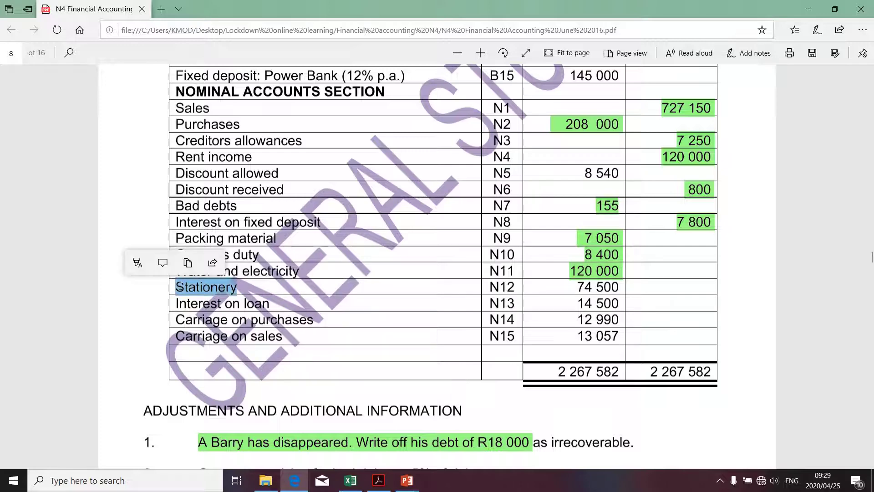
{"action": "key", "text": "alt+Tab"}
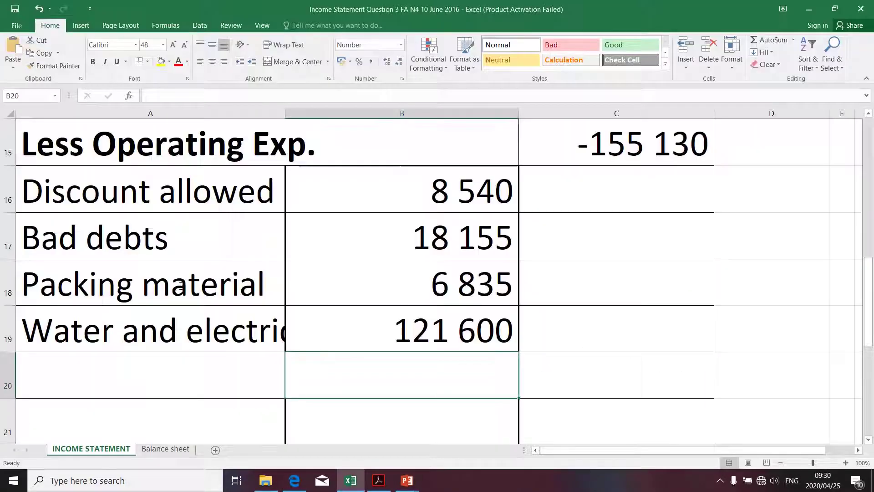
{"action": "left_click", "coordinate": [111, 375]}
{"action": "key", "text": "ctrl+v"}
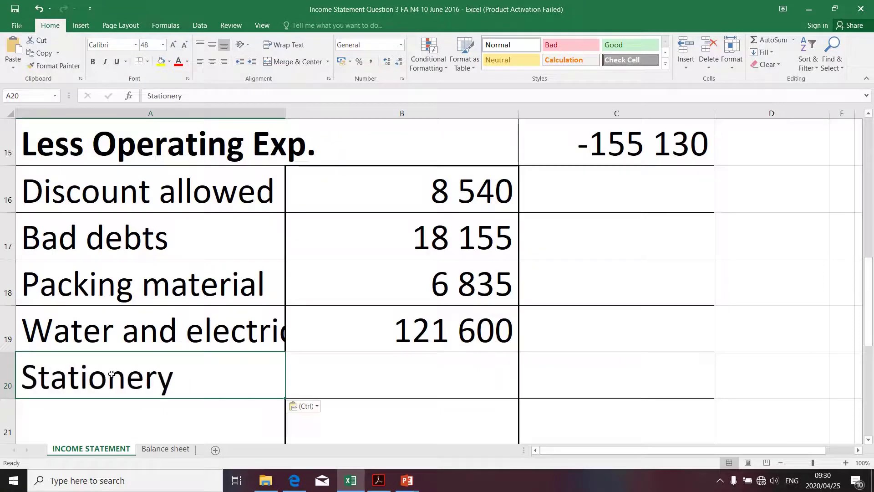
Step: Check the PDF's adjustments for stationery and copy its trial balance amount, 74 500, into cell B20 of the income statement
{"action": "key", "text": "alt+Tab"}
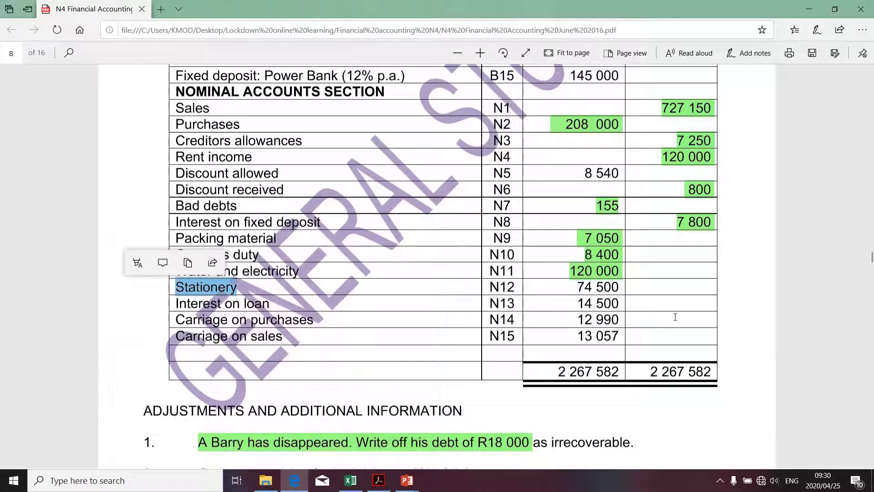
{"action": "left_click", "coordinate": [584, 287]}
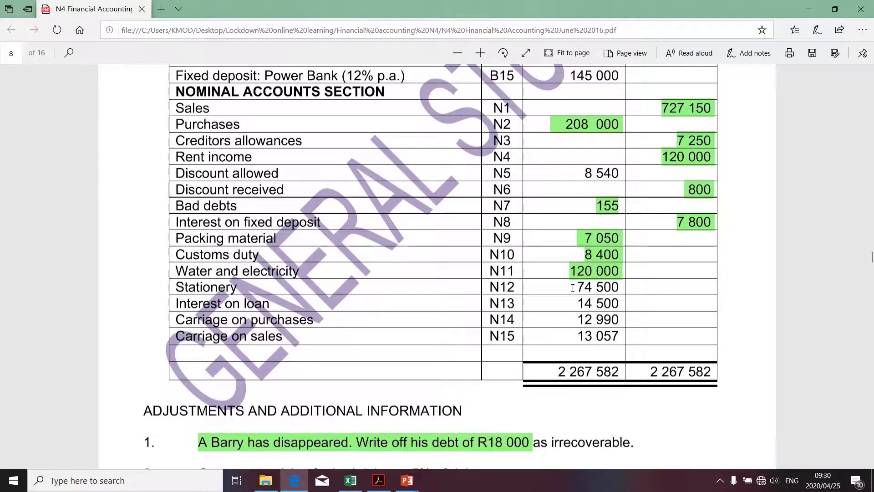
{"action": "scroll", "coordinate": [572, 287], "scroll_direction": "down", "scroll_amount": 10}
{"action": "scroll", "coordinate": [572, 290], "scroll_direction": "down", "scroll_amount": 1}
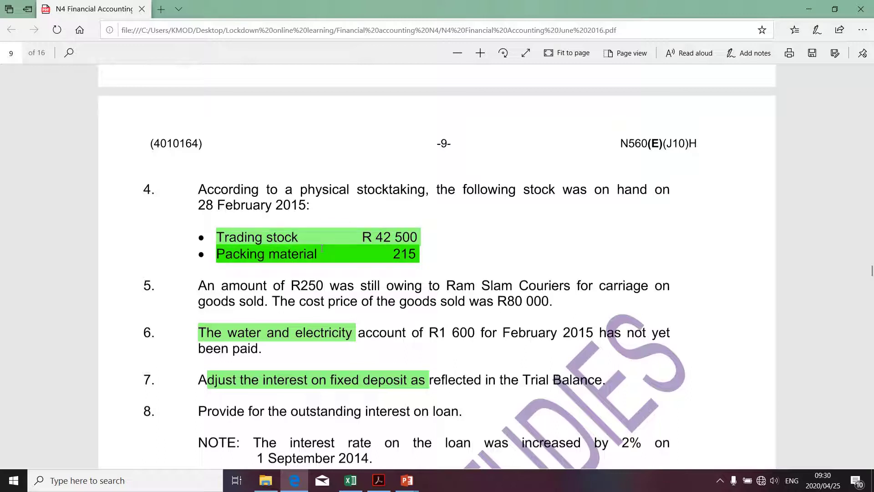
{"action": "scroll", "coordinate": [320, 245], "scroll_direction": "up", "scroll_amount": 10}
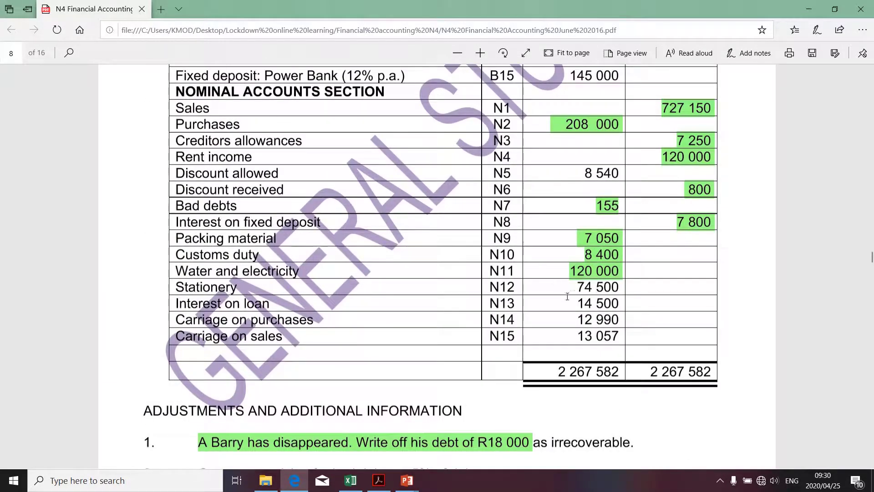
{"action": "left_click_drag", "start_coordinate": [574, 287], "coordinate": [619, 285]}
{"action": "key", "text": "ctrl+c"}
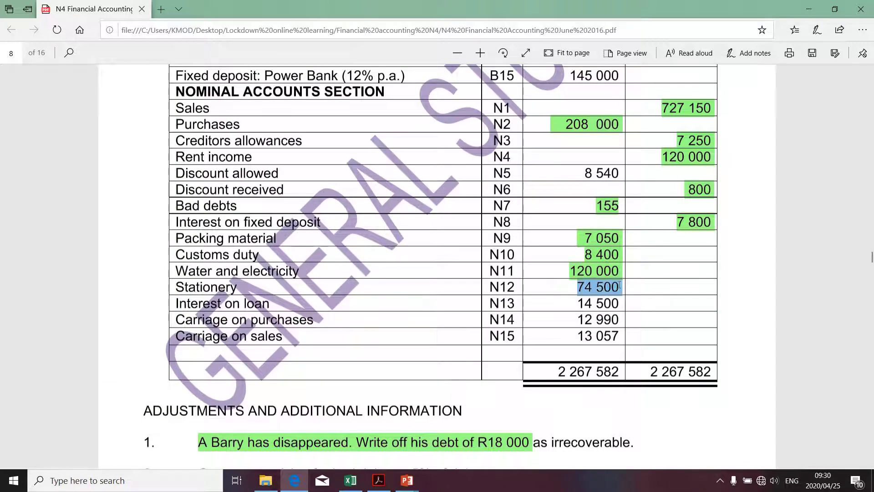
{"action": "key", "text": "alt+Tab"}
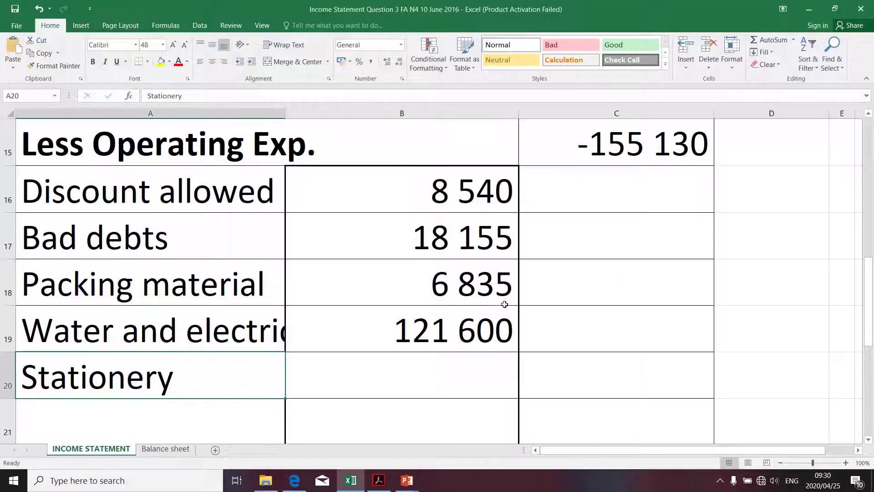
{"action": "left_click", "coordinate": [456, 363]}
{"action": "key", "text": "ctrl+v"}
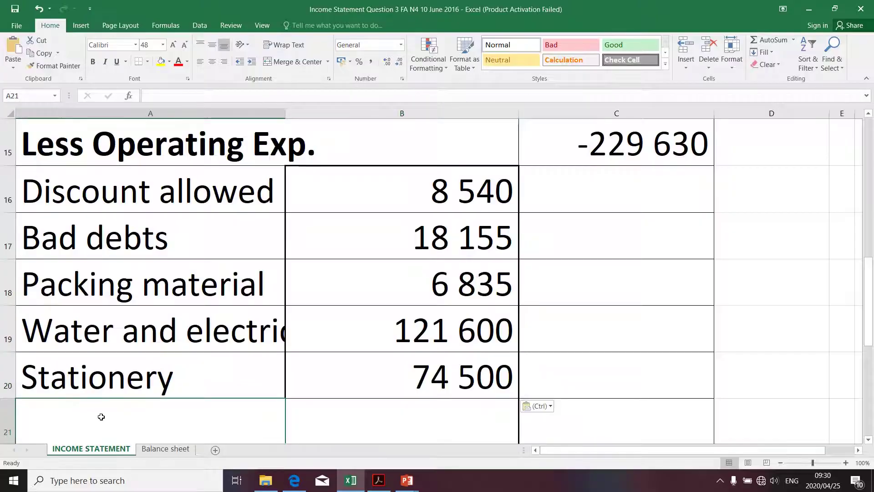
Step: Copy the Interest on loan account name from the PDF's trial balance into cell A21 of the income statement
{"action": "key", "text": "alt+Tab"}
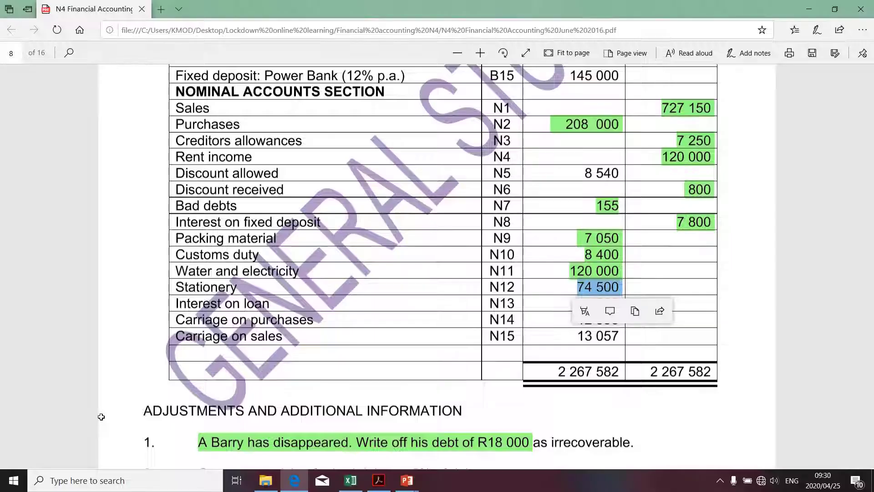
{"action": "left_click", "coordinate": [193, 303]}
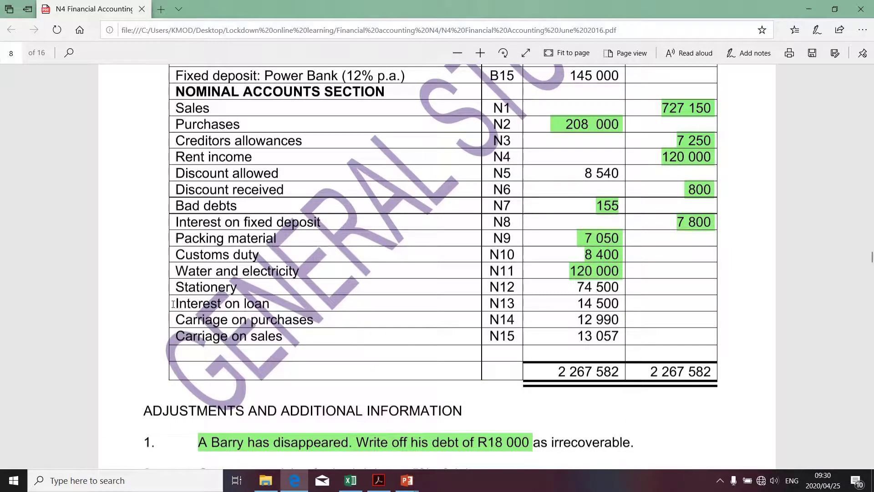
{"action": "left_click_drag", "start_coordinate": [178, 303], "coordinate": [273, 302]}
{"action": "key", "text": "ctrl+c"}
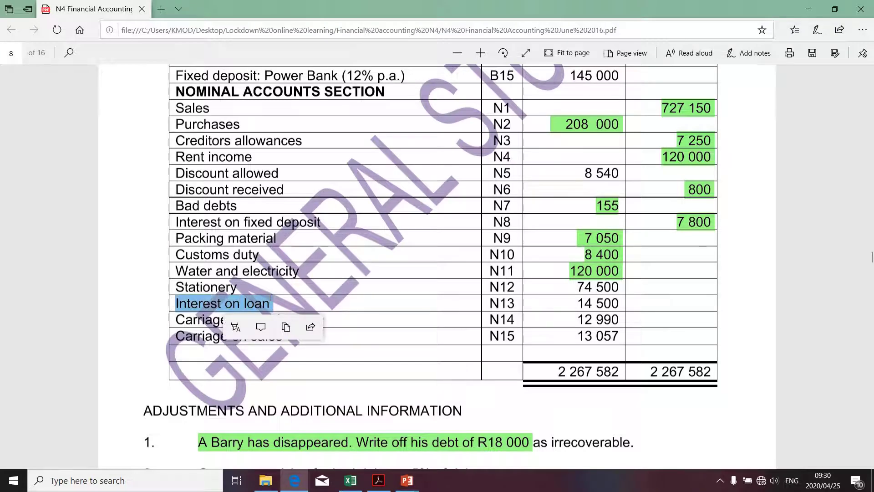
{"action": "key", "text": "alt+Tab"}
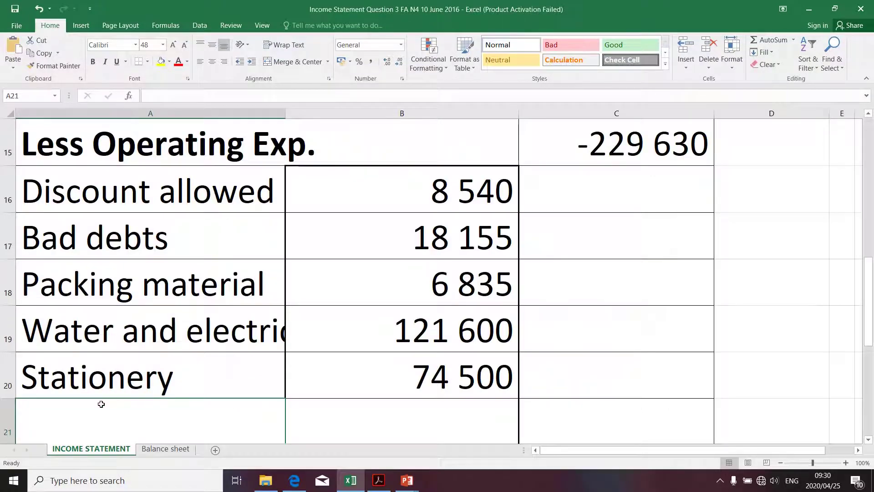
{"action": "key", "text": "ctrl+v"}
{"action": "scroll", "coordinate": [101, 404], "scroll_direction": "down", "scroll_amount": 1}
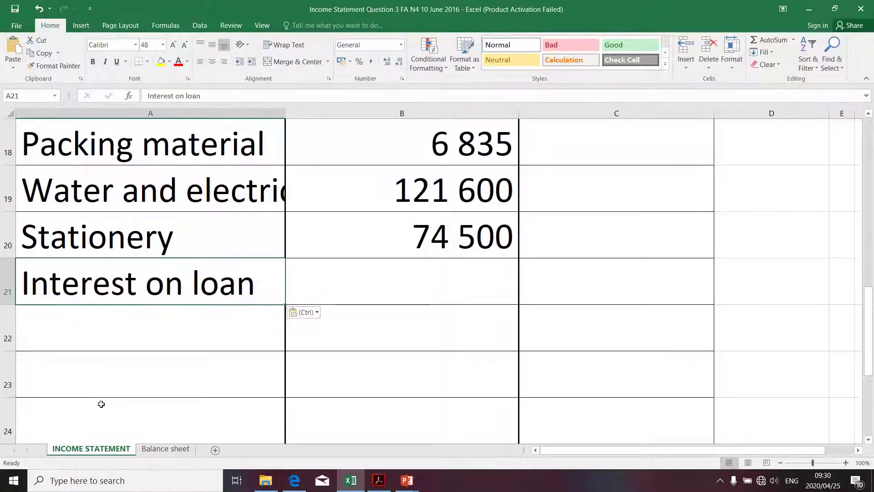
{"action": "left_click", "coordinate": [66, 322]}
Step: Highlight the stationery amount, 74 500, and the carriage on purchases amount, 12 990, in green in the PDF's trial balance
{"action": "key", "text": "alt+Tab"}
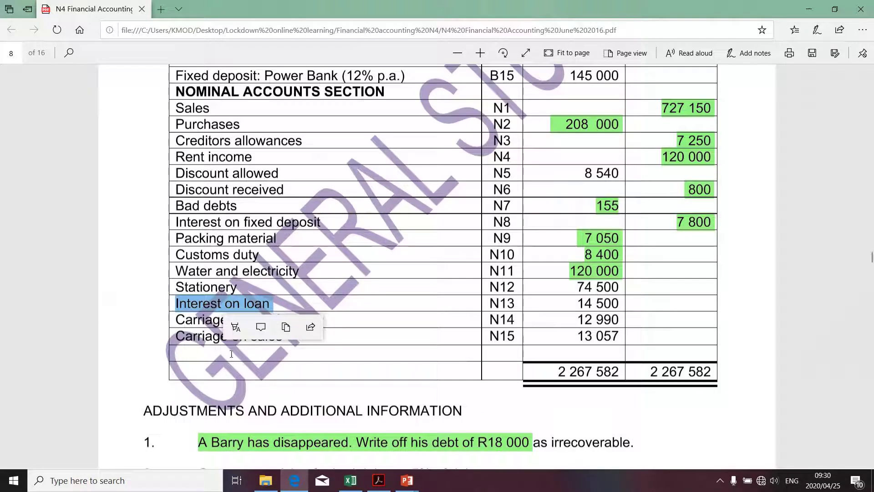
{"action": "left_click", "coordinate": [232, 353]}
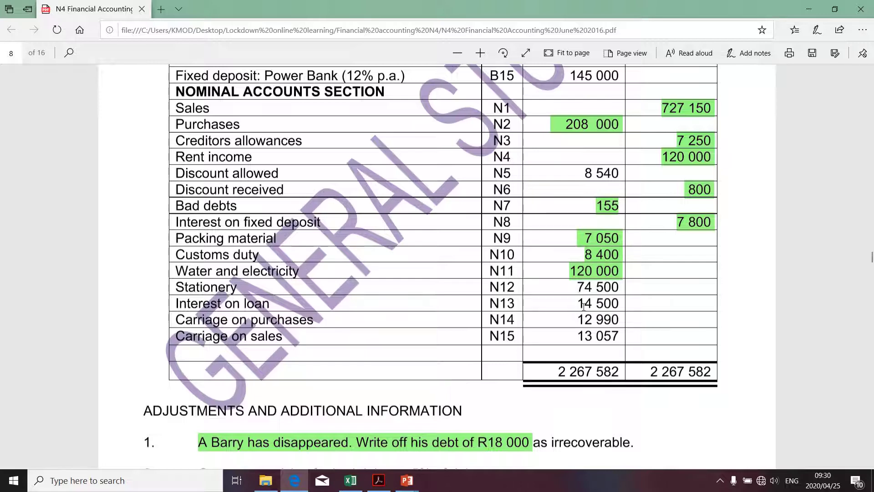
{"action": "left_click_drag", "start_coordinate": [579, 285], "coordinate": [619, 287]}
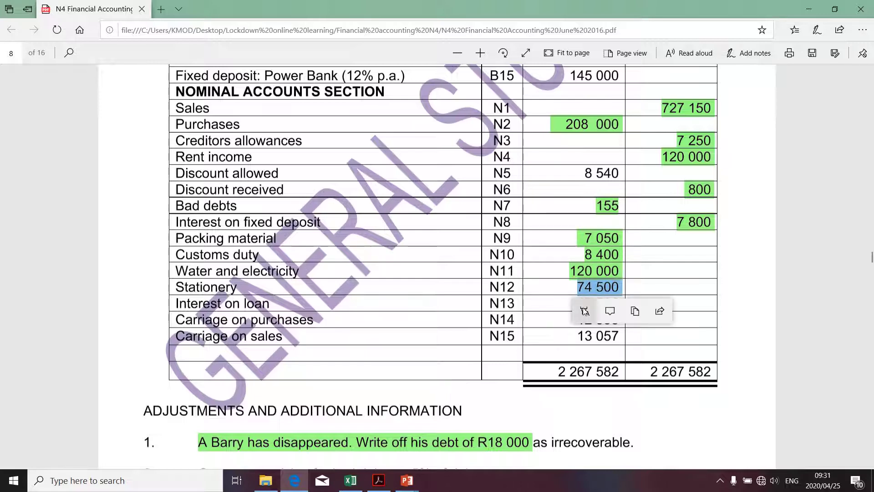
{"action": "left_click", "coordinate": [585, 313]}
{"action": "left_click", "coordinate": [588, 359]}
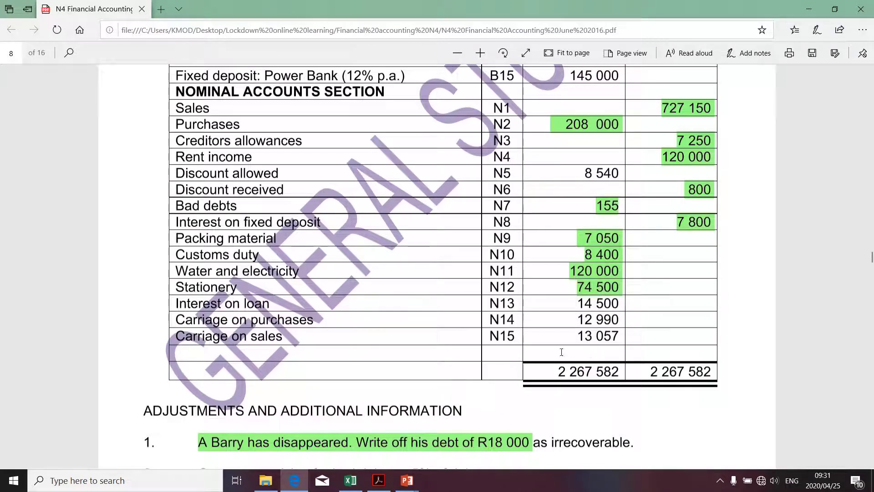
{"action": "left_click_drag", "start_coordinate": [578, 320], "coordinate": [622, 320]}
{"action": "left_click", "coordinate": [585, 343]}
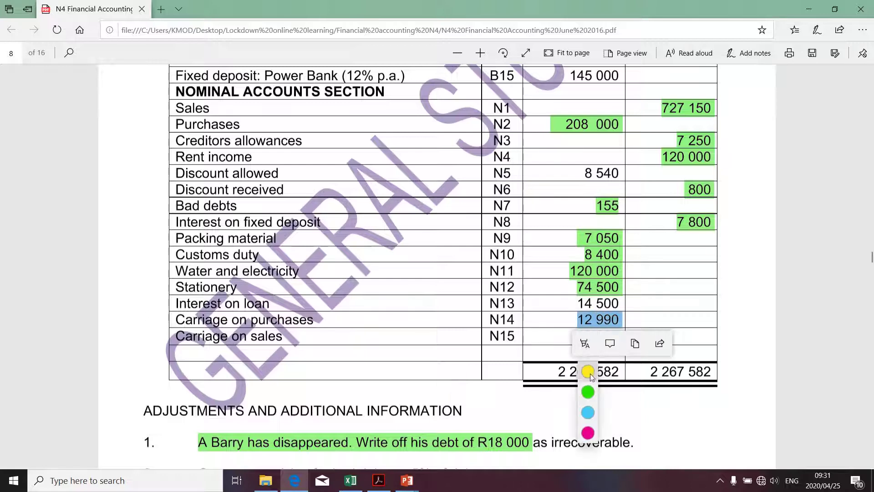
{"action": "left_click", "coordinate": [588, 391]}
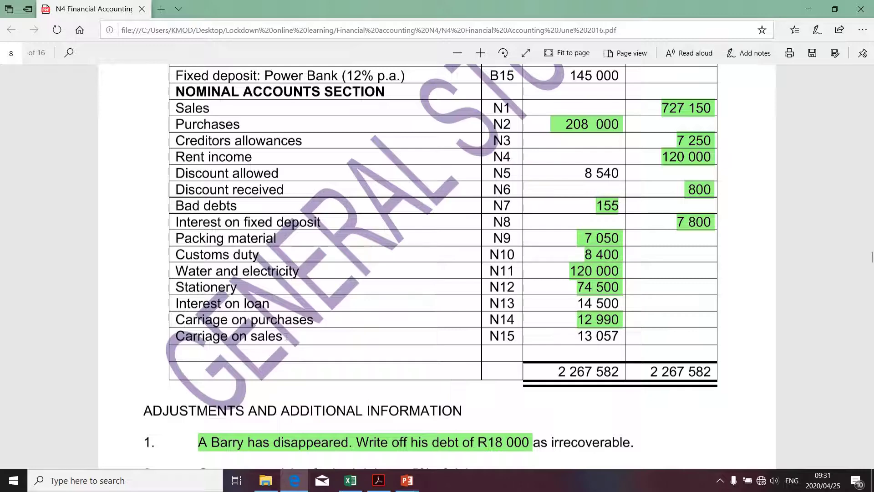
Step: Copy the Carriage on sales account name from the trial balance into cell A22 of the income statement
{"action": "left_click_drag", "start_coordinate": [286, 337], "coordinate": [183, 331]}
{"action": "key", "text": "ctrl+c"}
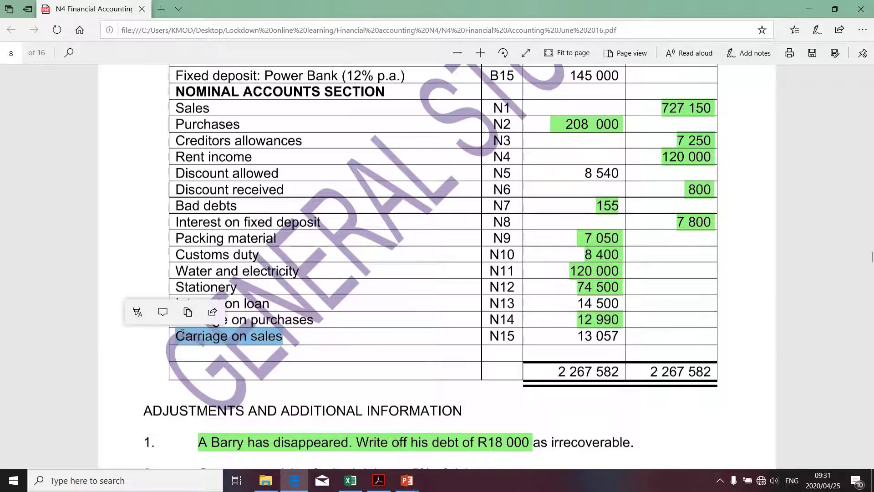
{"action": "key", "text": "alt+Tab"}
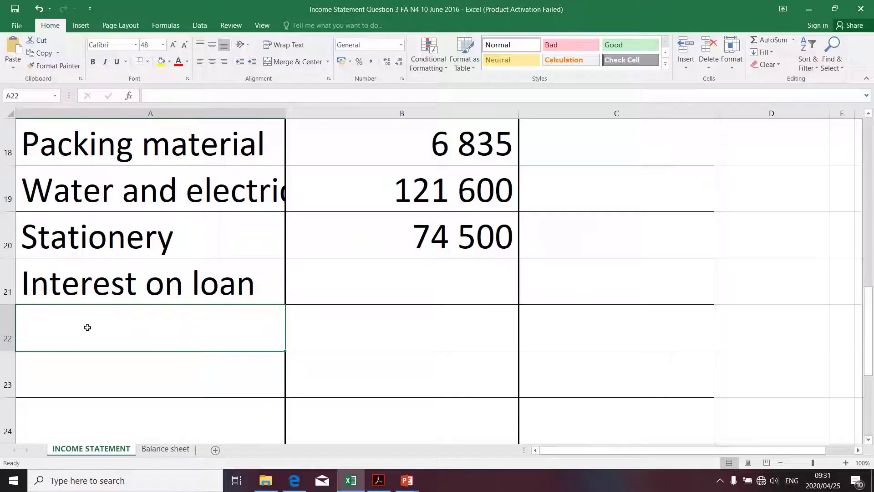
{"action": "key", "text": "ctrl+v"}
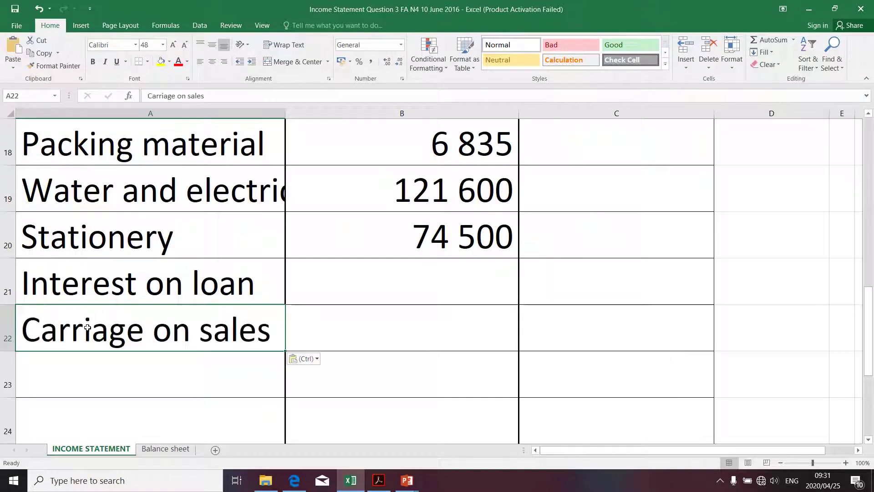
Step: Find the carriage on goods sold adjustment in the PDF and highlight "An amount of R250" in adjustment 5 in green
{"action": "left_click", "coordinate": [369, 327]}
{"action": "key", "text": "alt+Tab"}
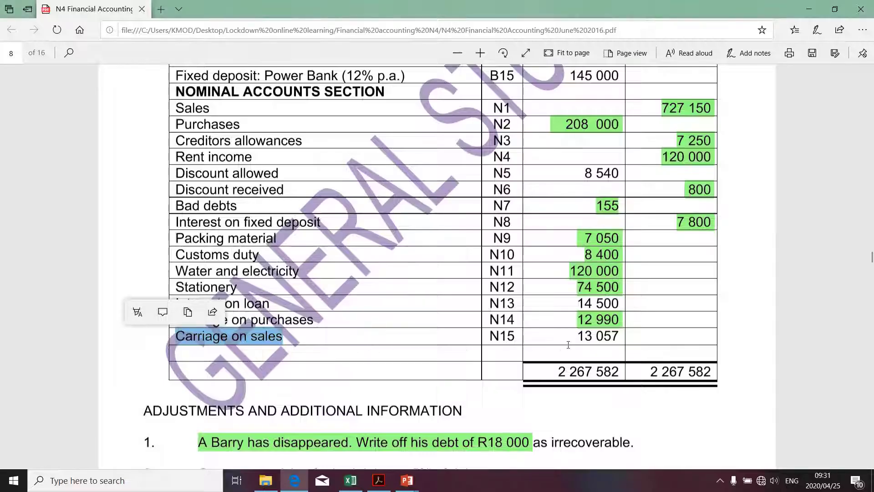
{"action": "scroll", "coordinate": [491, 384], "scroll_direction": "down", "scroll_amount": 1}
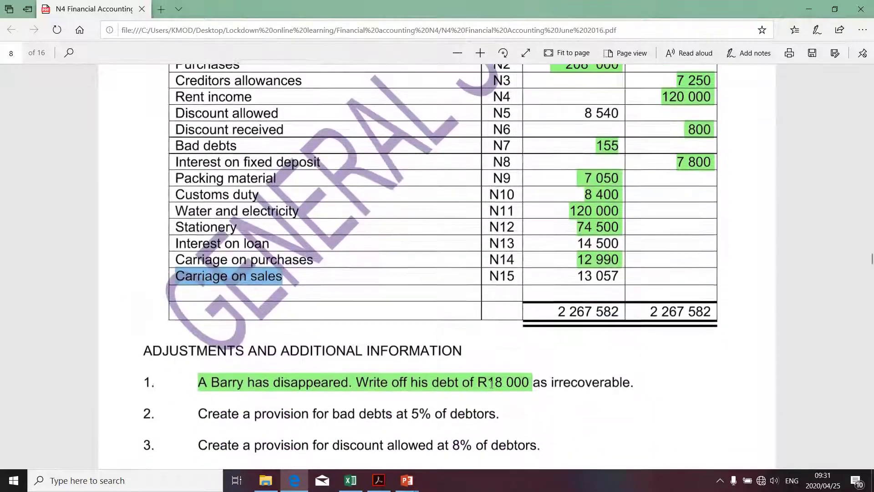
{"action": "scroll", "coordinate": [491, 384], "scroll_direction": "down", "scroll_amount": 1}
{"action": "scroll", "coordinate": [491, 384], "scroll_direction": "down", "scroll_amount": 6}
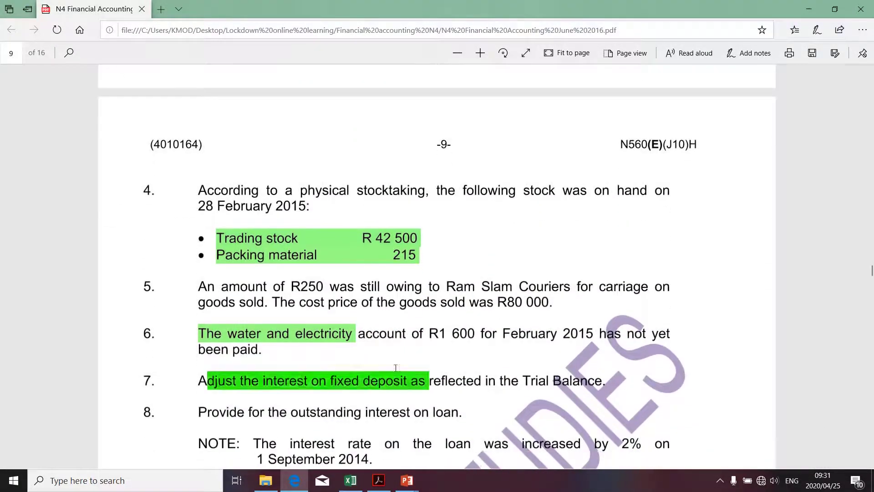
{"action": "left_click_drag", "start_coordinate": [197, 286], "coordinate": [326, 286]}
{"action": "left_click", "coordinate": [289, 311]}
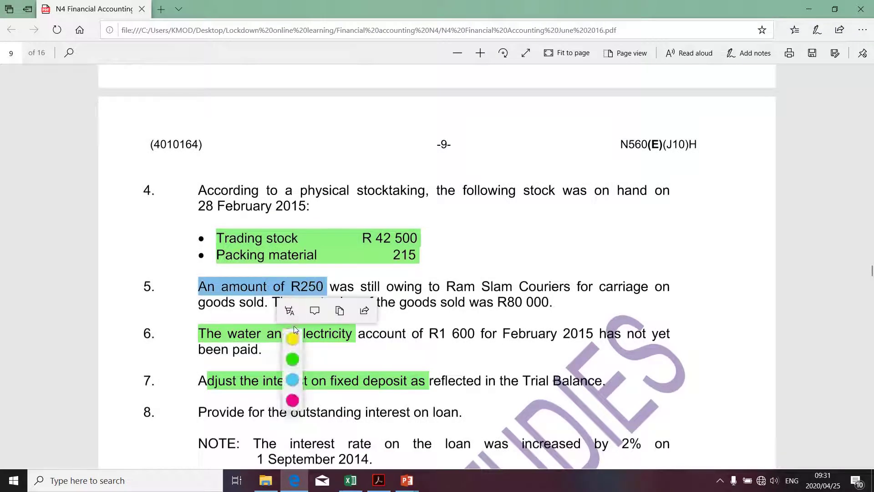
{"action": "left_click", "coordinate": [292, 359]}
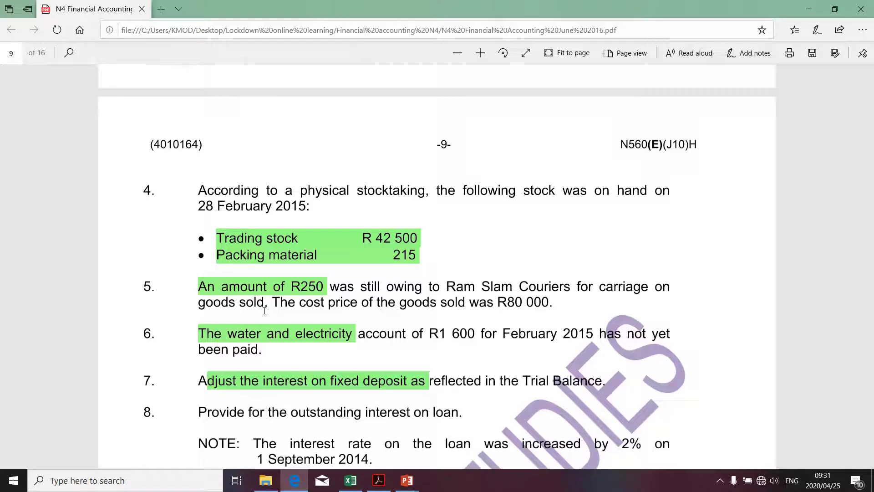
Step: Compare the Carriage on purchases and Carriage on sales accounts in the trial balance with the courier adjustment in item 5
{"action": "scroll", "coordinate": [264, 310], "scroll_direction": "up", "scroll_amount": 10}
{"action": "scroll", "coordinate": [271, 313], "scroll_direction": "up", "scroll_amount": 1}
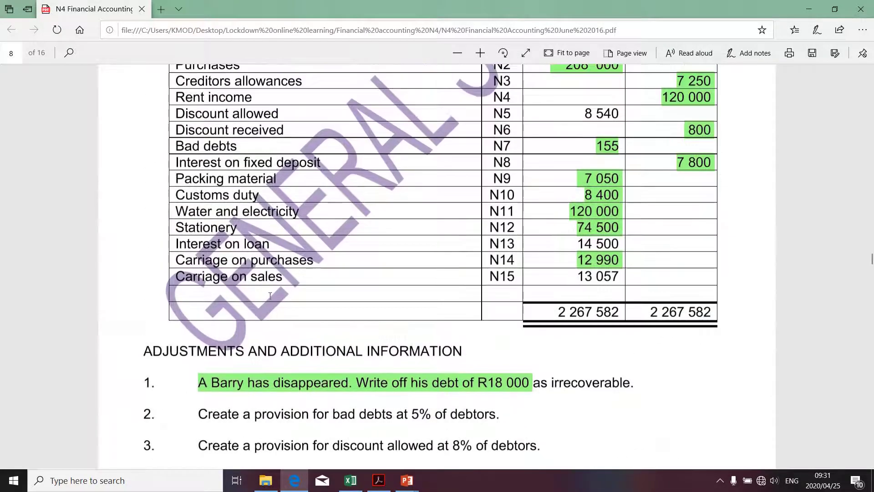
{"action": "left_click_drag", "start_coordinate": [314, 265], "coordinate": [257, 265]}
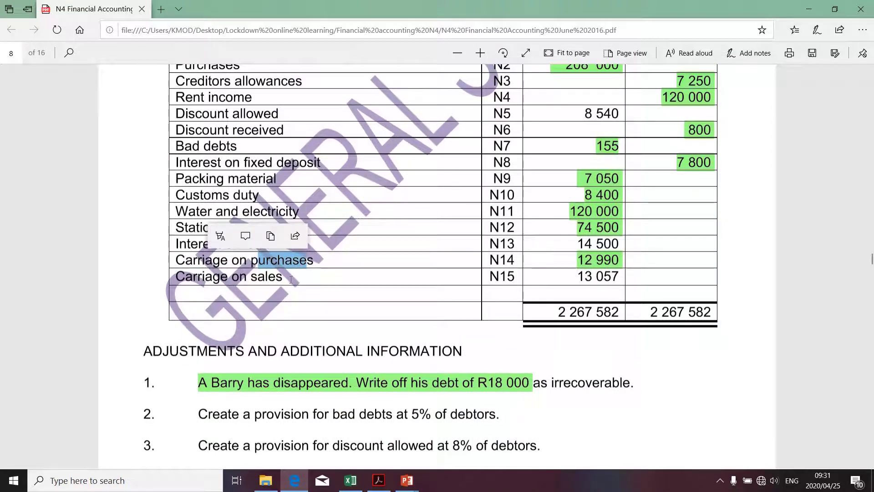
{"action": "left_click_drag", "start_coordinate": [292, 279], "coordinate": [263, 287]}
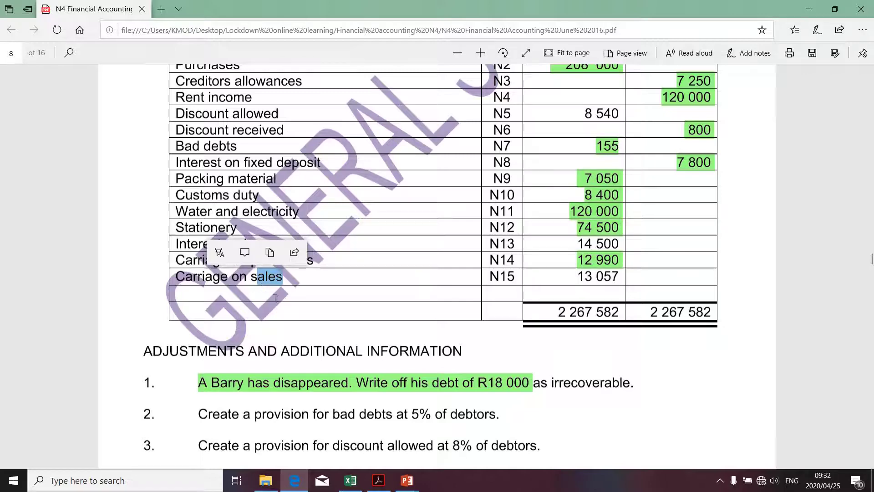
{"action": "scroll", "coordinate": [269, 294], "scroll_direction": "down", "scroll_amount": 10}
{"action": "scroll", "coordinate": [278, 301], "scroll_direction": "down", "scroll_amount": 3}
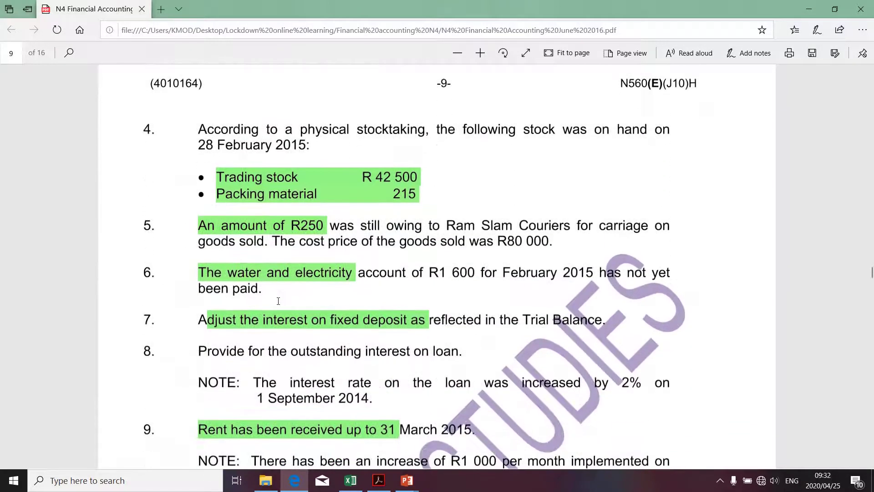
Step: Switch to the PowerPoint slide show and reveal the full Carriage on sales calculation on slide 8
{"action": "key", "text": "alt+Tab"}
{"action": "key", "text": "alt+Tab"}
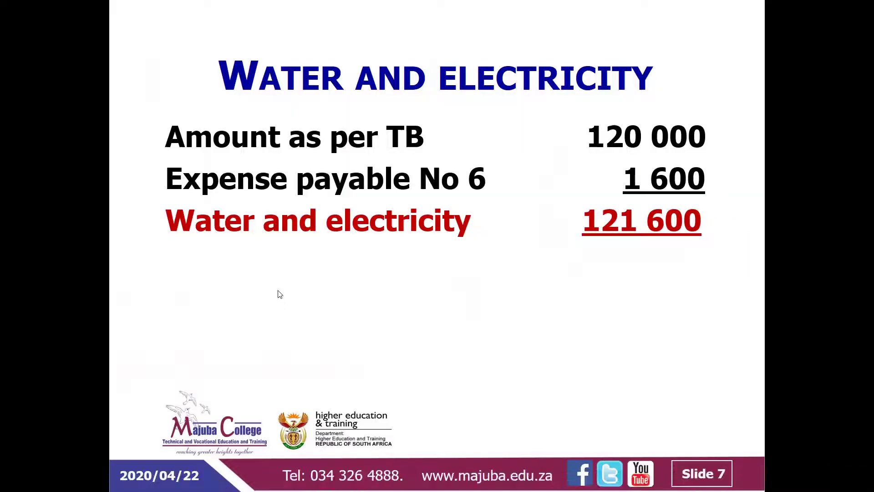
{"action": "left_click", "coordinate": [326, 266]}
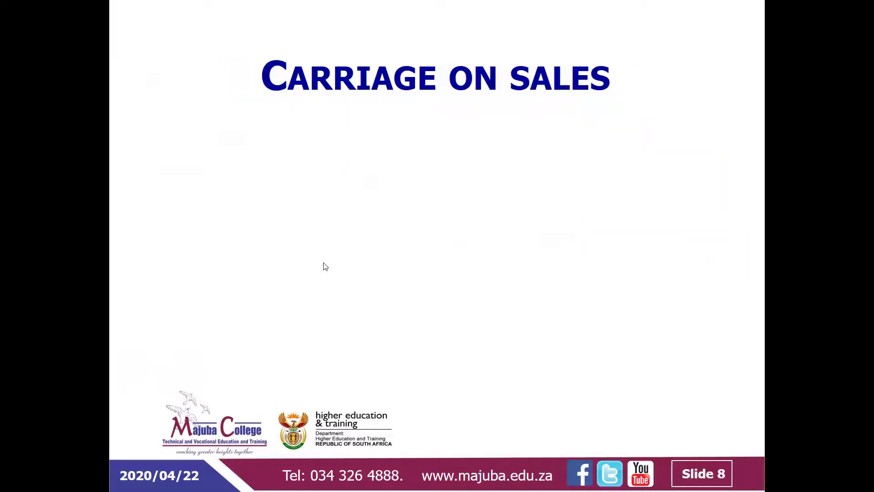
{"action": "left_click", "coordinate": [325, 266]}
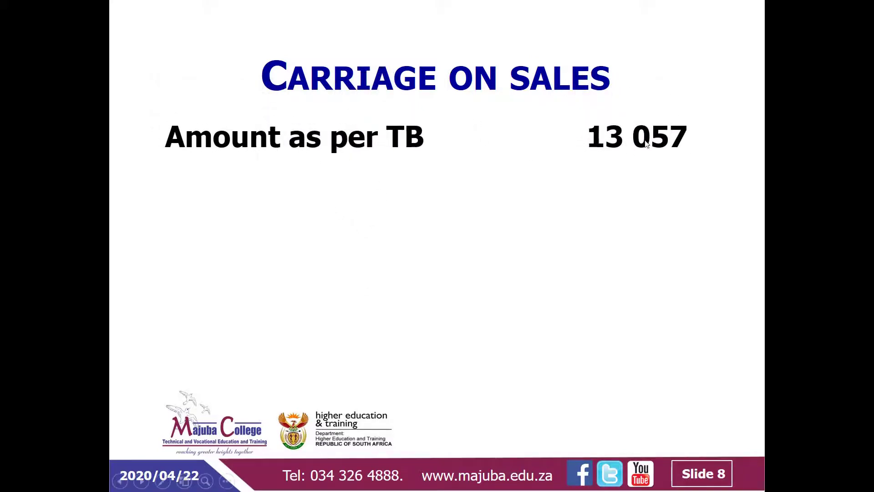
{"action": "left_click", "coordinate": [626, 168]}
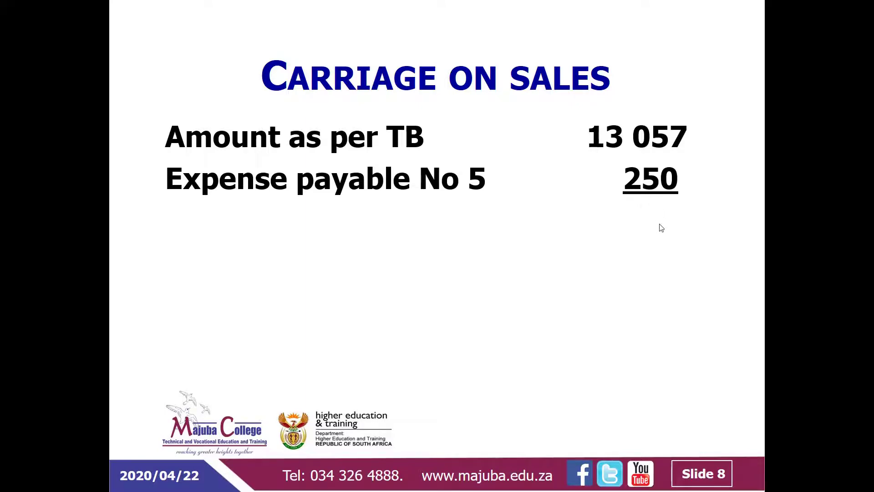
{"action": "left_click", "coordinate": [627, 168]}
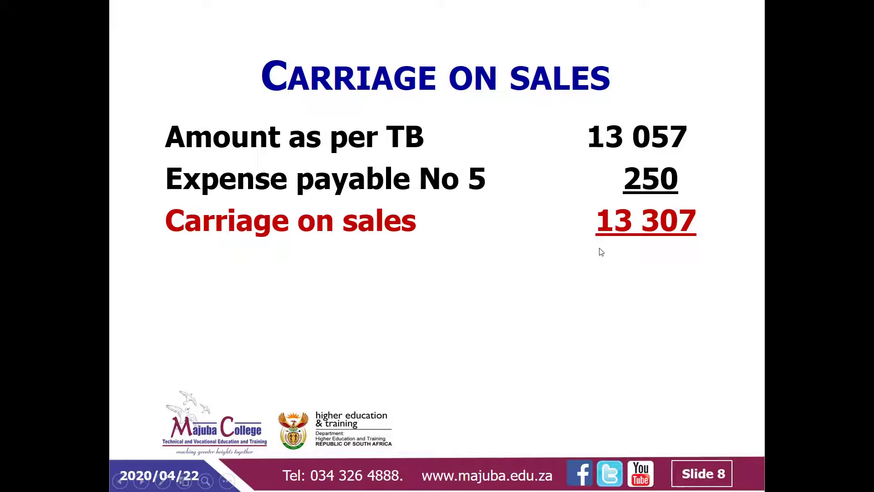
Step: Switch to the Excel income statement and calculate Carriage on sales in cell B22 with =13057+250, checking the trial balance amount in the PDF
{"action": "key", "text": "alt+Tab"}
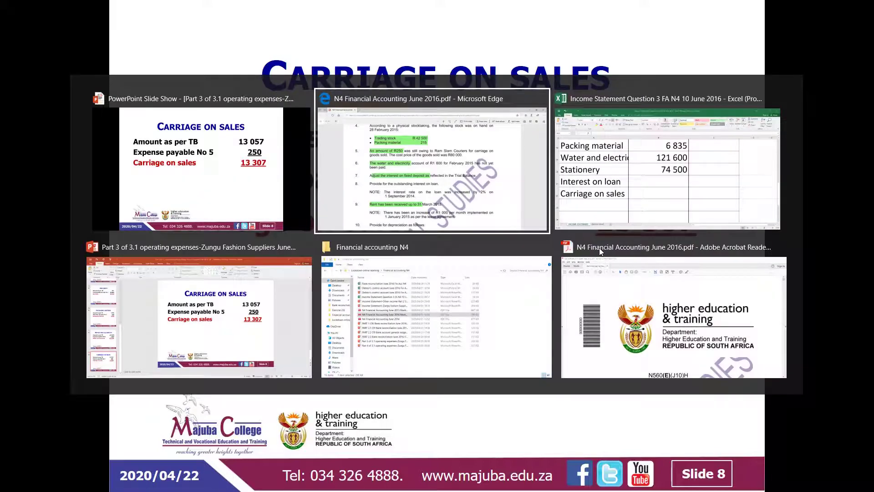
{"action": "key", "text": "alt+Tab"}
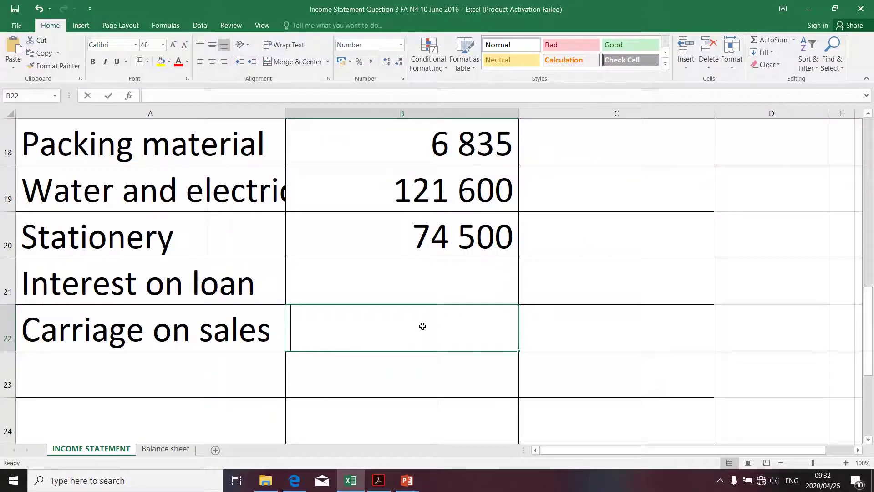
{"action": "type", "text": "="}
{"action": "key", "text": "alt+Tab"}
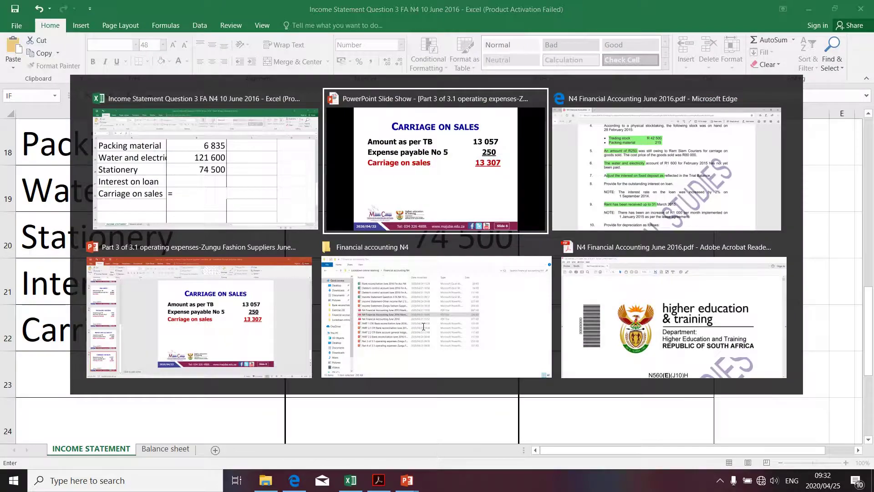
{"action": "key", "text": "alt+Tab"}
{"action": "scroll", "coordinate": [423, 328], "scroll_direction": "up", "scroll_amount": 10}
{"action": "scroll", "coordinate": [423, 328], "scroll_direction": "up", "scroll_amount": 1}
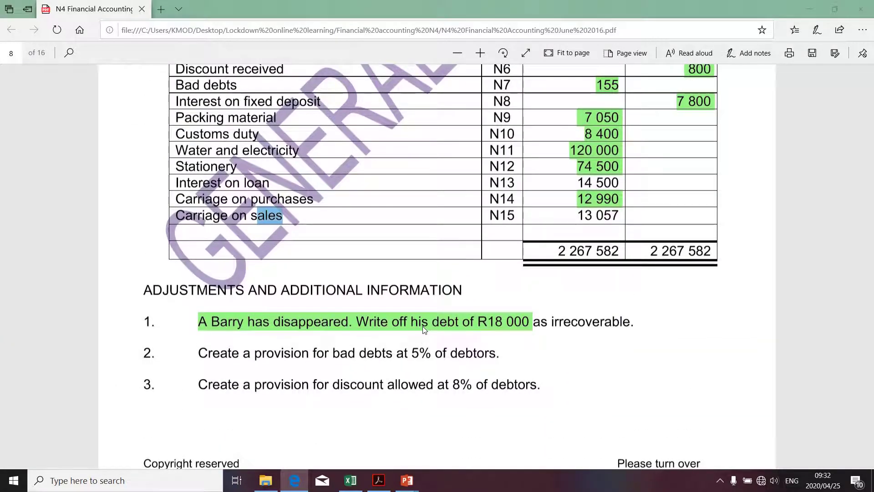
{"action": "key", "text": "alt+Tab"}
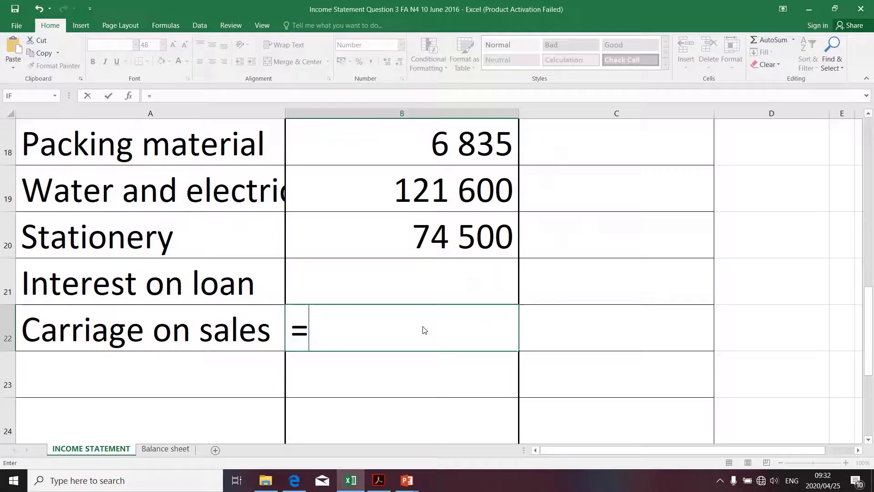
{"action": "type", "text": "130"}
{"action": "type", "text": "5"}
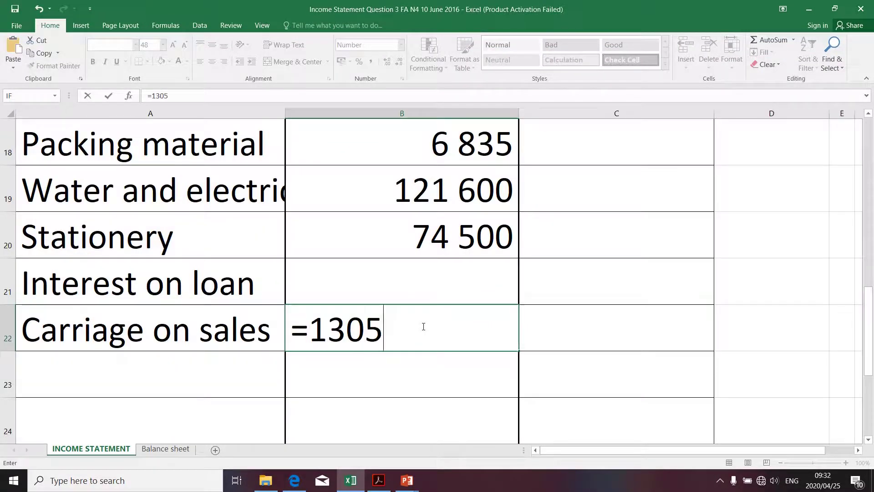
{"action": "type", "text": "7+"}
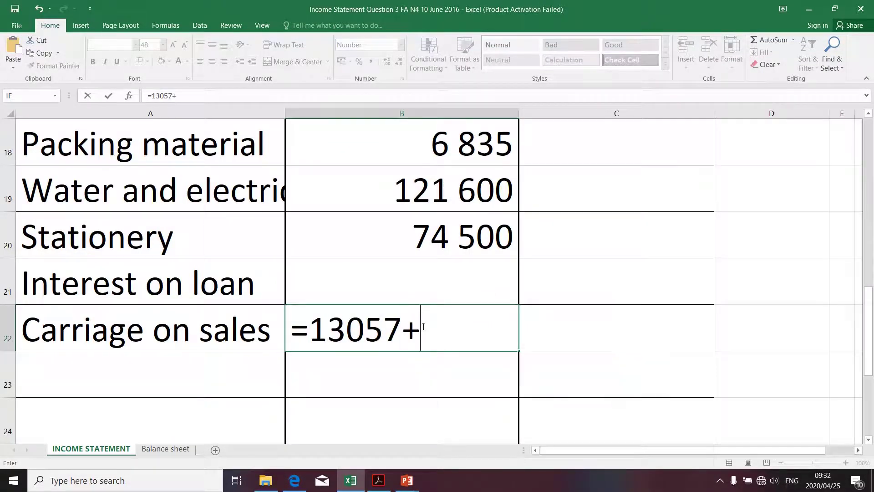
{"action": "type", "text": "250"}
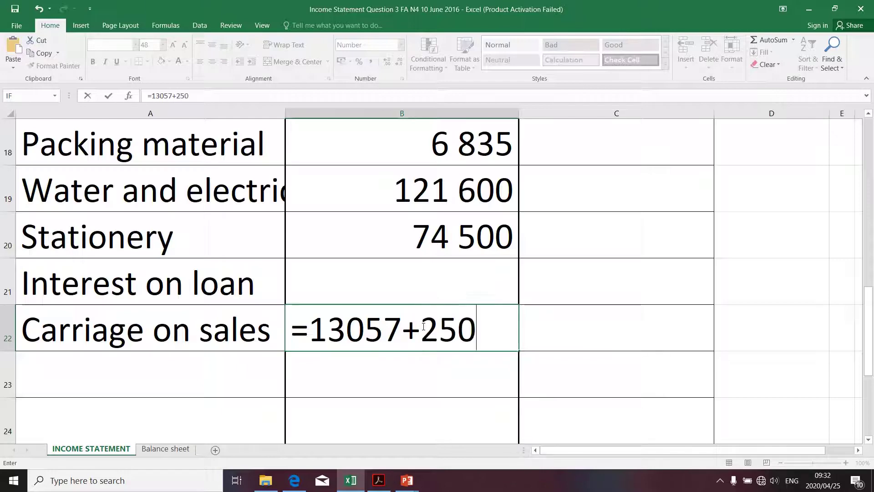
{"action": "key", "text": "Return"}
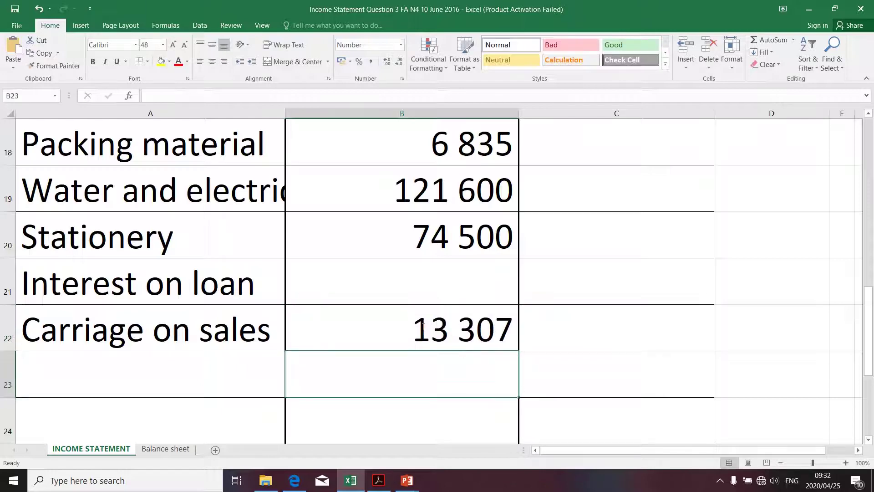
{"action": "left_click", "coordinate": [422, 326]}
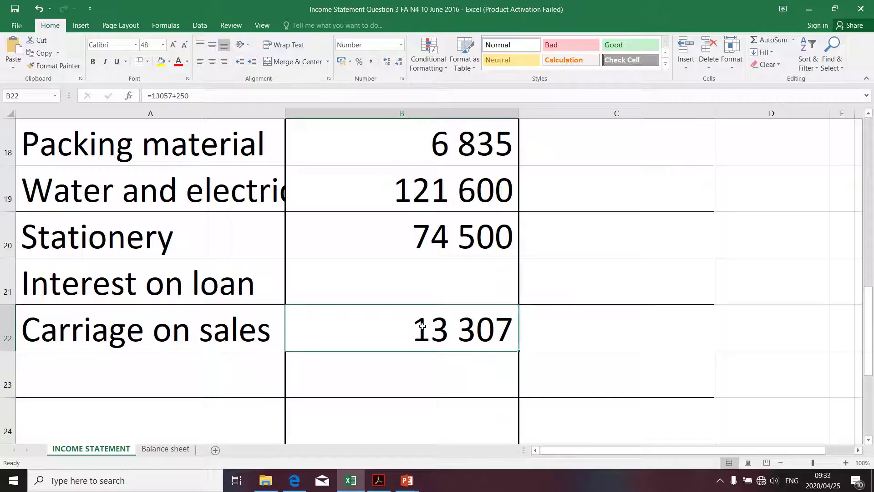
Step: Review the remaining adjustments and trial balance accounts in the exam PDF against the expenses already entered in the income statement
{"action": "key", "text": "alt+Tab"}
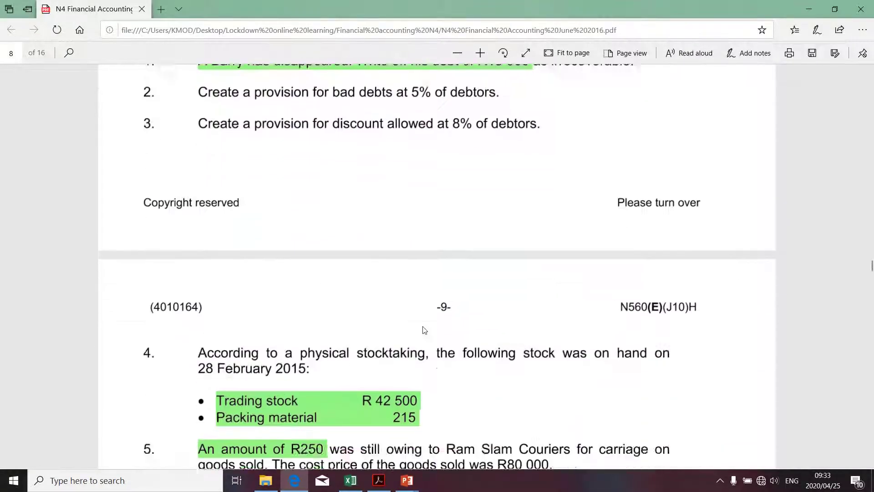
{"action": "scroll", "coordinate": [422, 326], "scroll_direction": "down", "scroll_amount": 6}
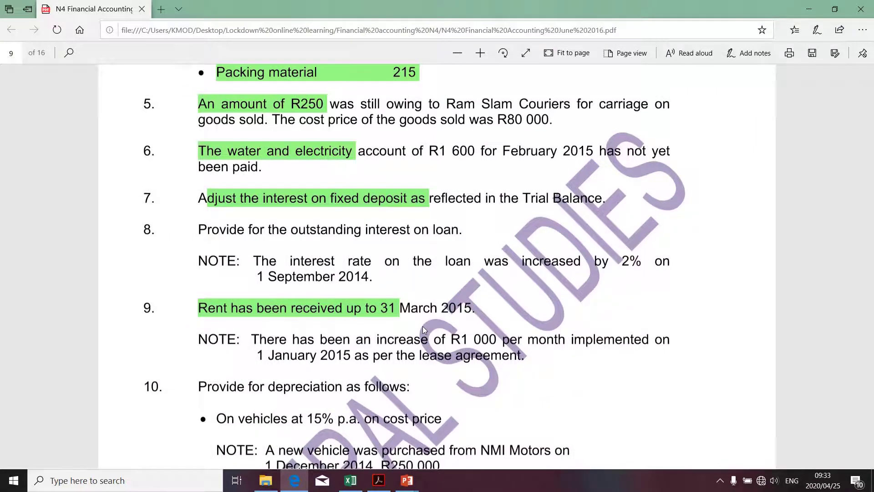
{"action": "key", "text": "alt+Tab"}
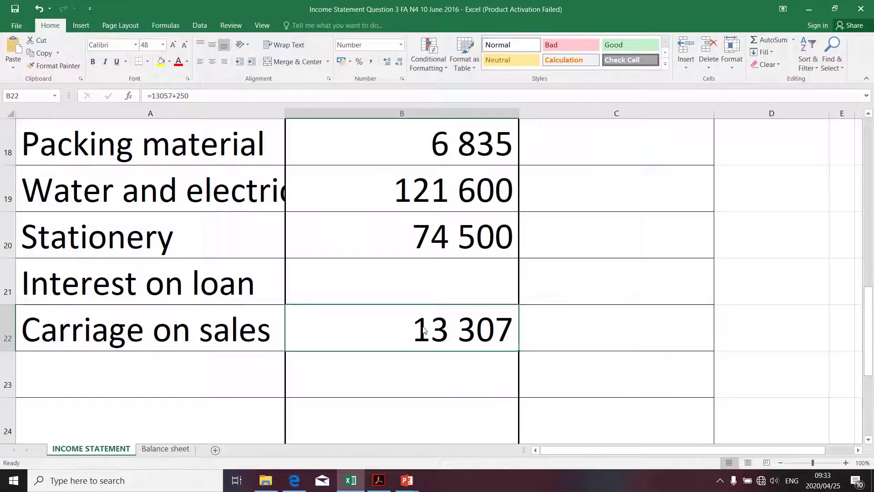
{"action": "scroll", "coordinate": [423, 329], "scroll_direction": "up", "scroll_amount": 3}
{"action": "scroll", "coordinate": [421, 324], "scroll_direction": "down", "scroll_amount": 3}
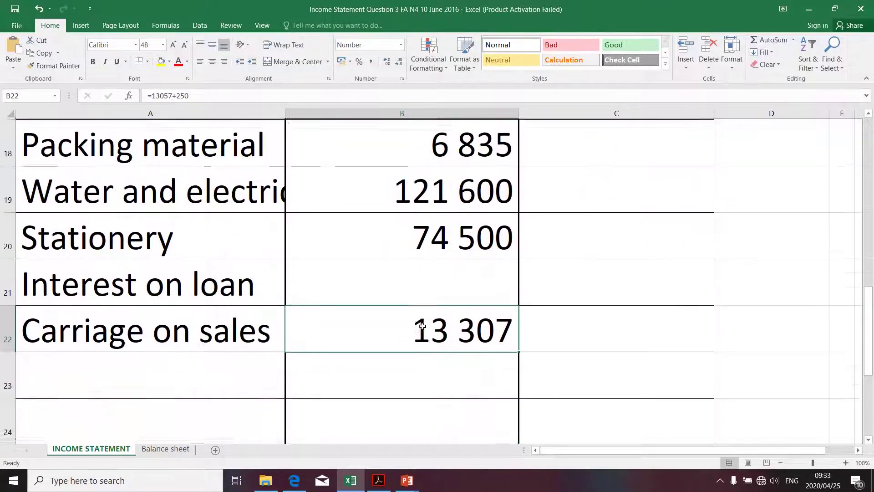
{"action": "scroll", "coordinate": [422, 326], "scroll_direction": "up", "scroll_amount": 1}
{"action": "key", "text": "alt+Tab"}
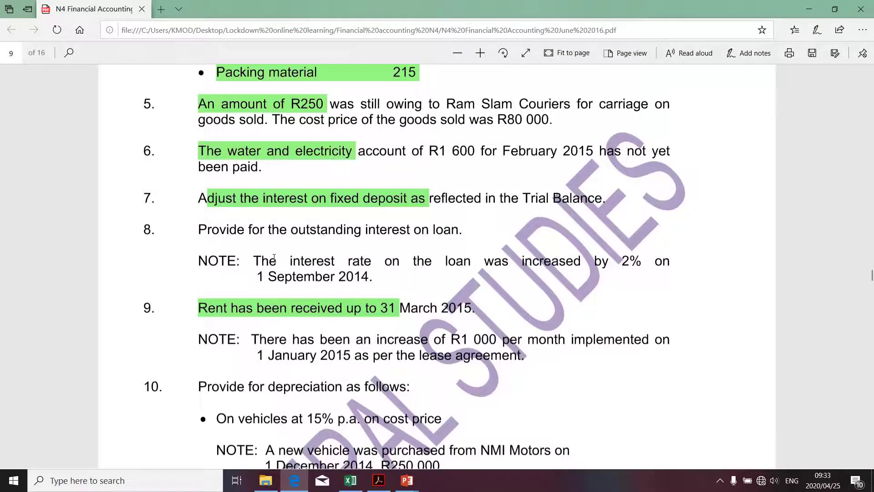
{"action": "scroll", "coordinate": [274, 258], "scroll_direction": "up", "scroll_amount": 10}
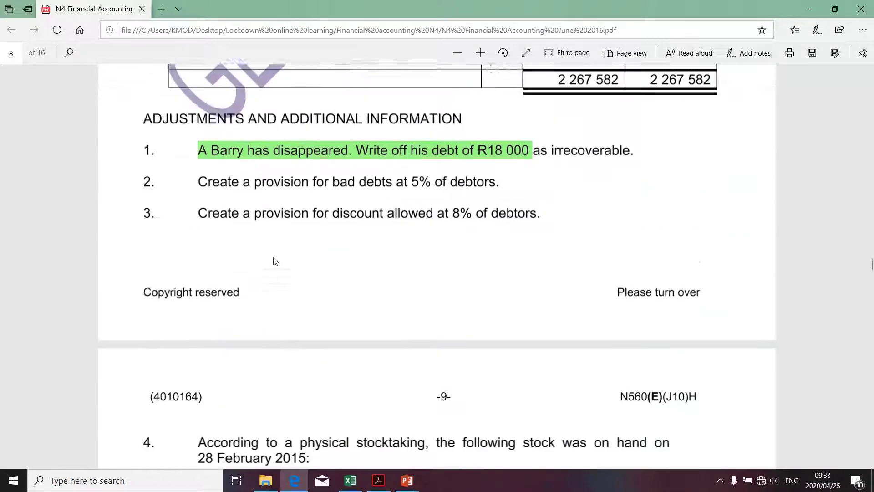
{"action": "scroll", "coordinate": [275, 261], "scroll_direction": "up", "scroll_amount": 2}
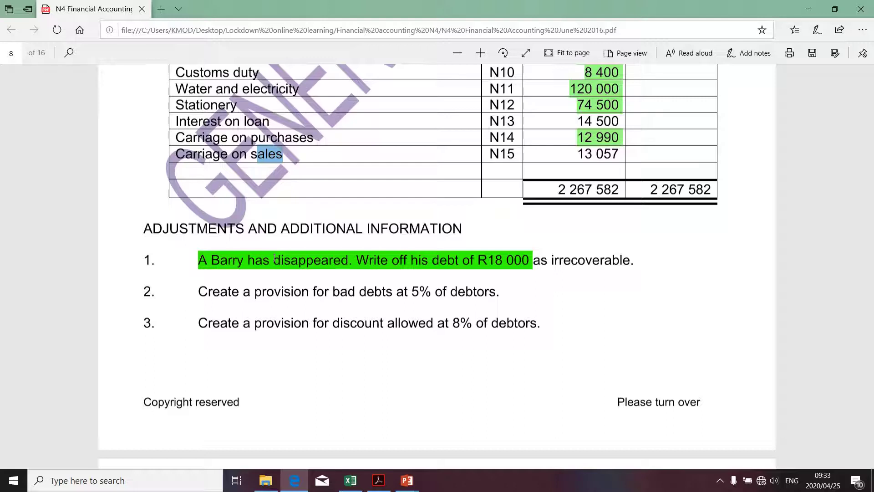
{"action": "scroll", "coordinate": [275, 258], "scroll_direction": "up", "scroll_amount": 1}
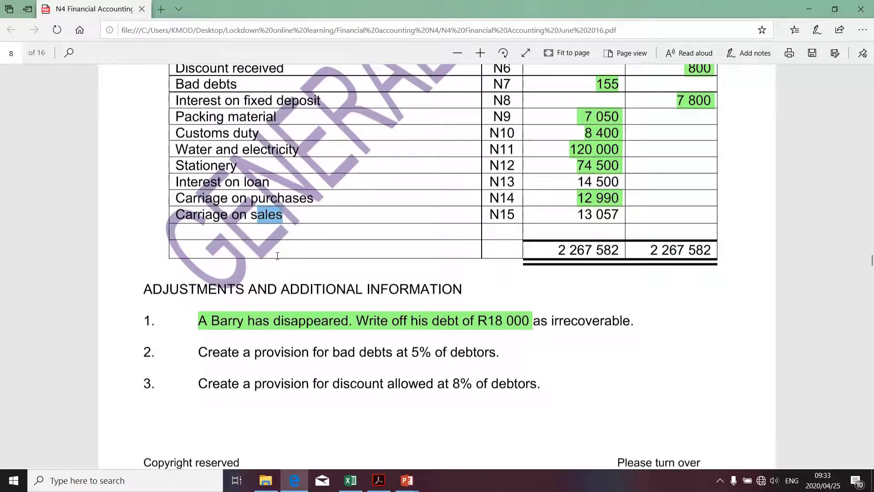
{"action": "scroll", "coordinate": [277, 256], "scroll_direction": "up", "scroll_amount": 1}
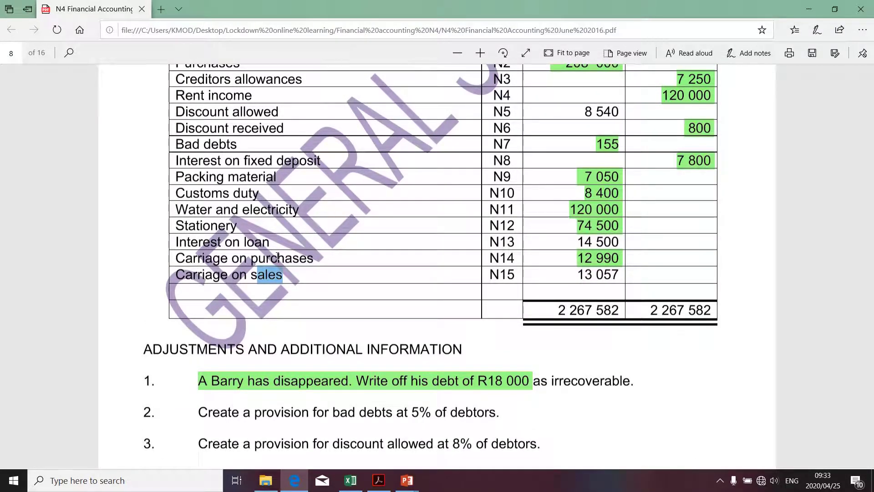
{"action": "left_click", "coordinate": [719, 480]}
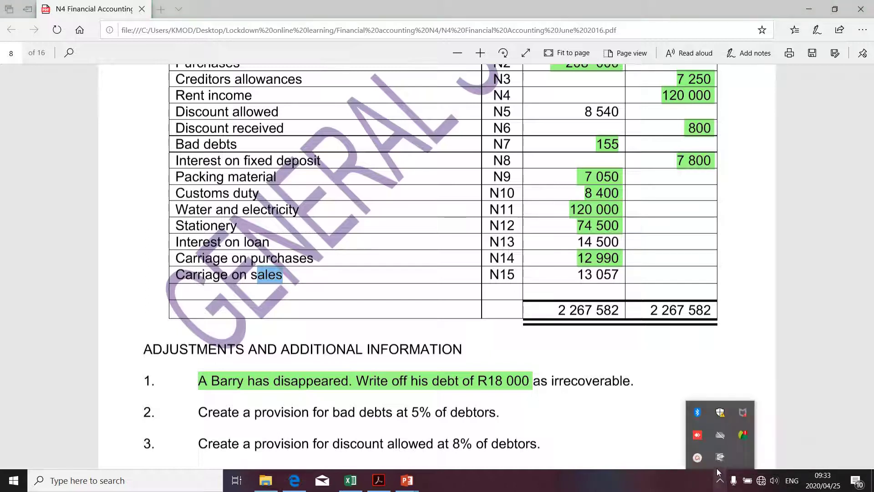